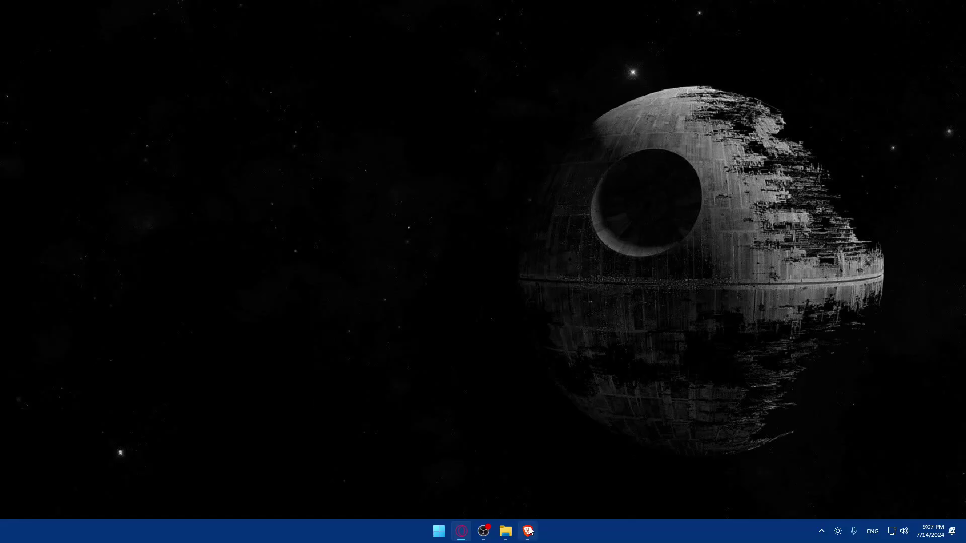
- Launch Brave with a second tab and load salesforce.com in the first tab
{"action": "left_click", "coordinate": [527, 531]}
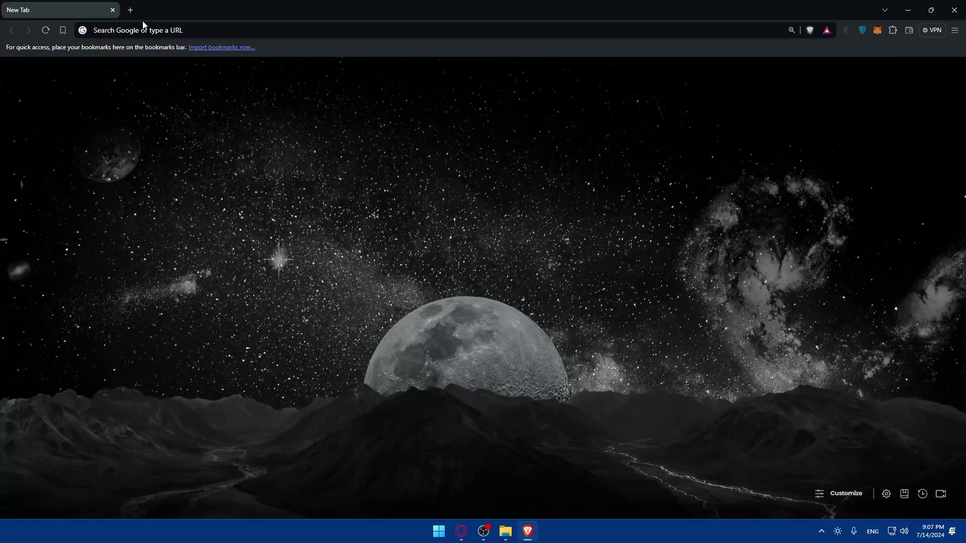
{"action": "left_click", "coordinate": [130, 10]}
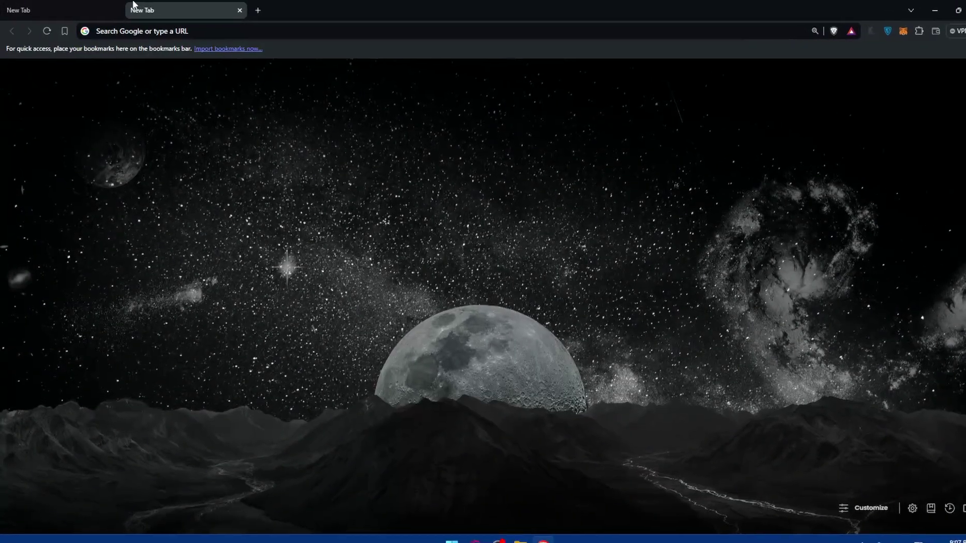
{"action": "left_click", "coordinate": [127, 11]}
{"action": "left_click", "coordinate": [131, 29]}
{"action": "type", "text": "sale"}
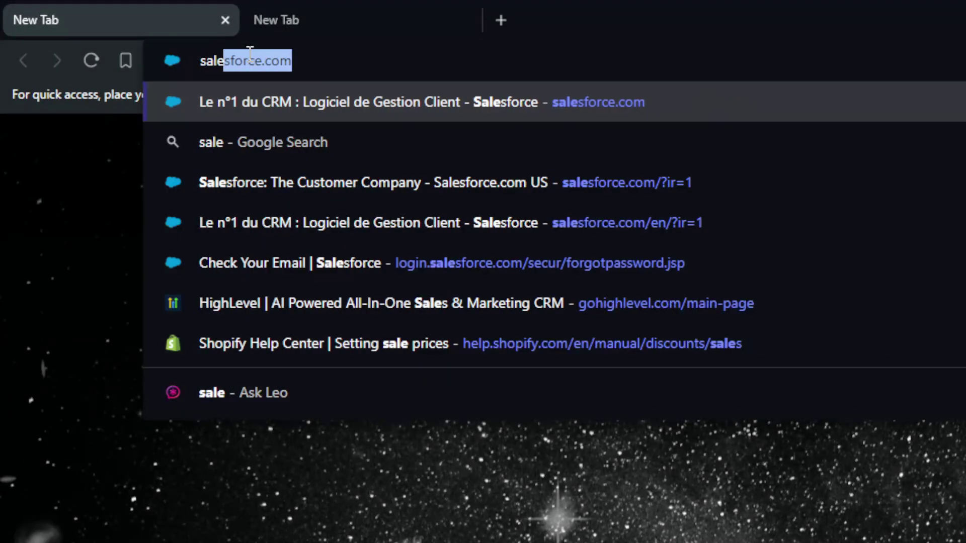
{"action": "type", "text": "sforce"}
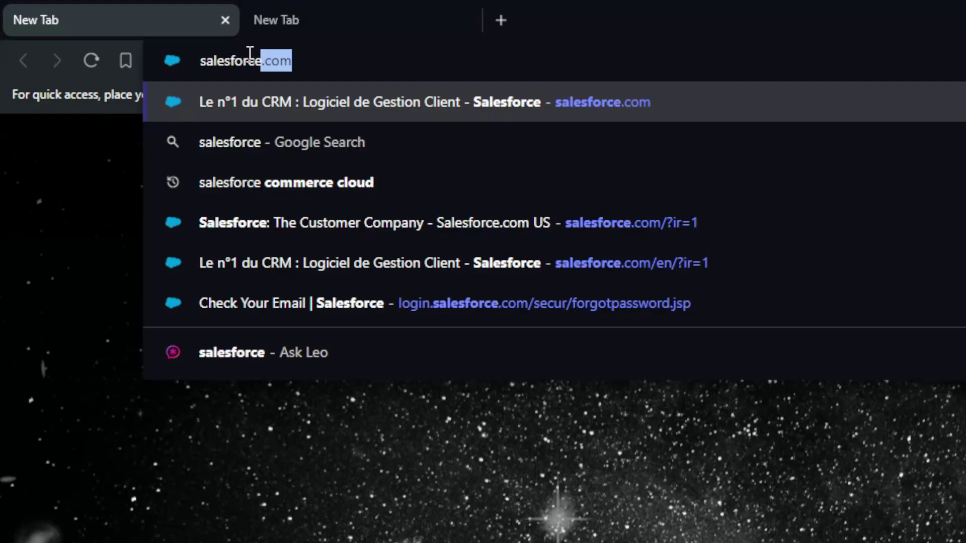
{"action": "type", "text": ".c"}
{"action": "key", "text": "Return"}
- Run a Google search for 'outlook' in the second tab
{"action": "key", "text": "ctrl+t"}
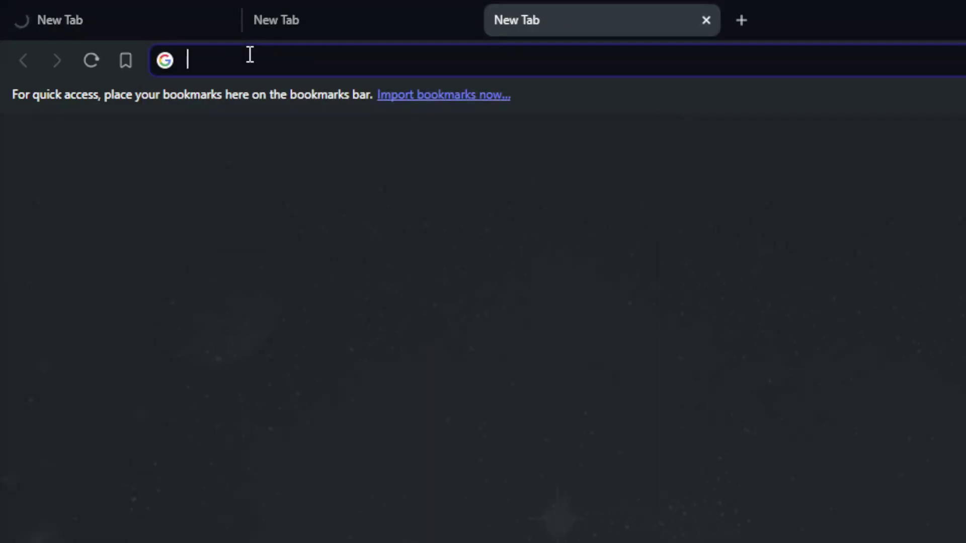
{"action": "key", "text": "ctrl+w"}
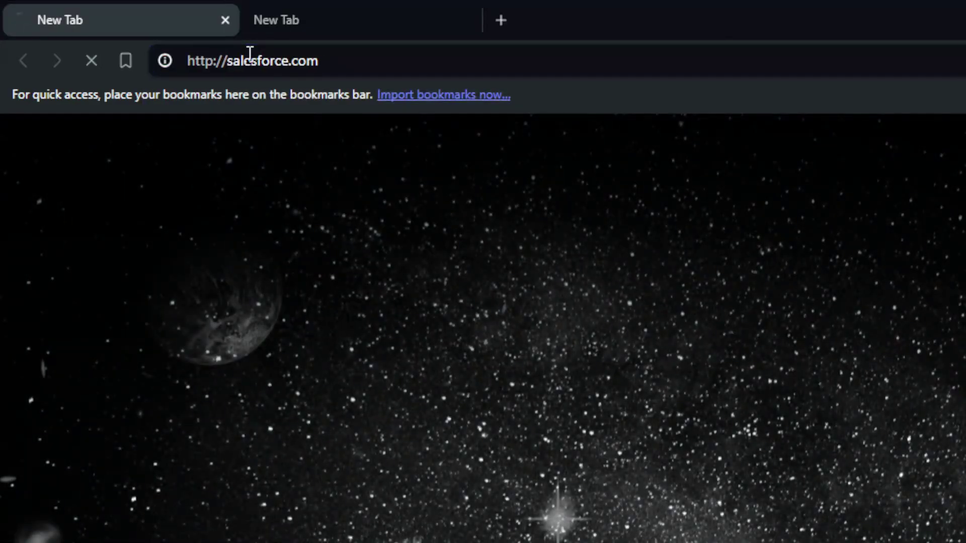
{"action": "left_click", "coordinate": [287, 12]}
{"action": "left_click", "coordinate": [308, 64]}
{"action": "type", "text": "out"}
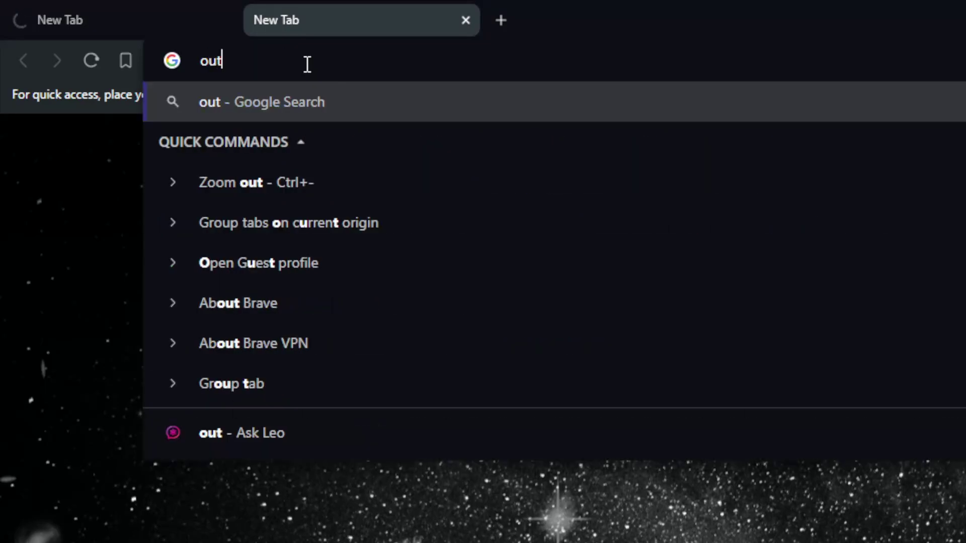
{"action": "type", "text": "look"}
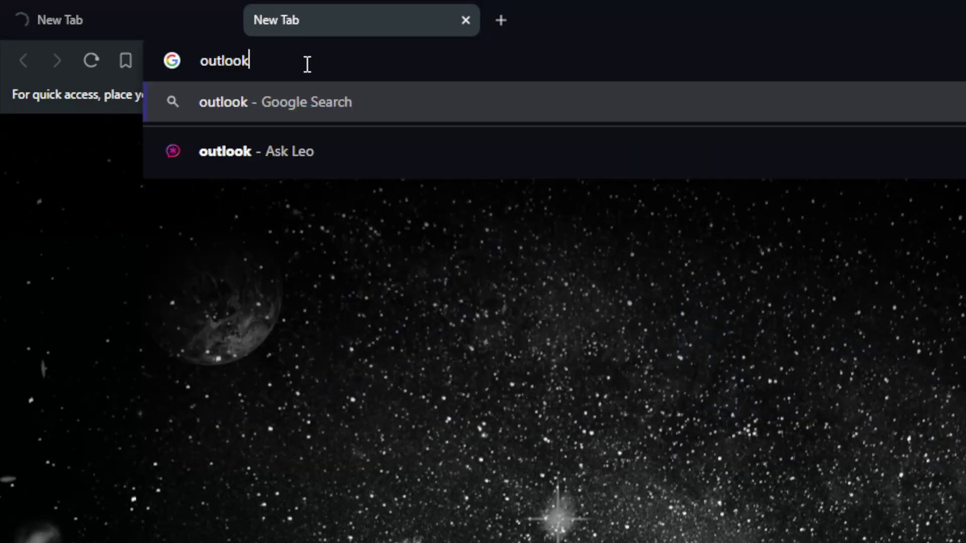
{"action": "key", "text": "Return"}
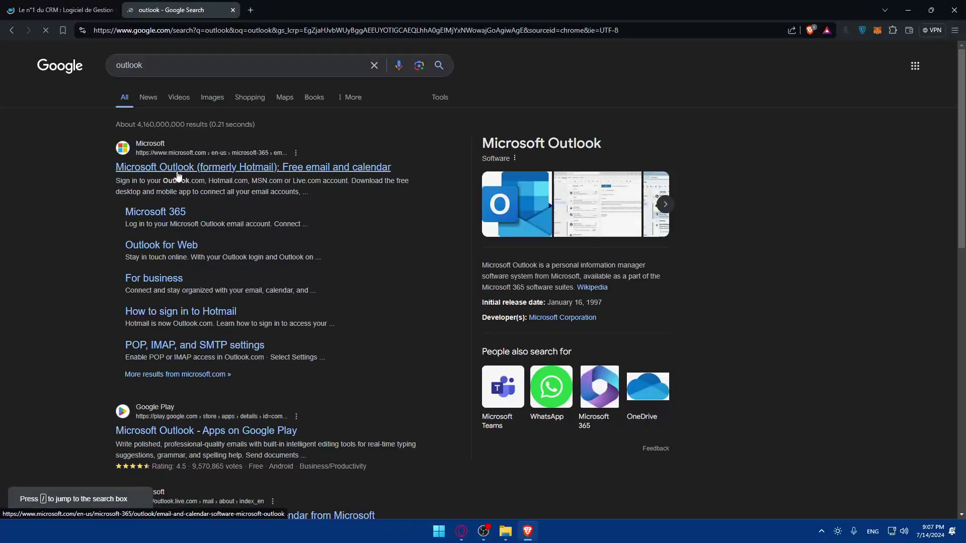
{"action": "left_click", "coordinate": [65, 10]}
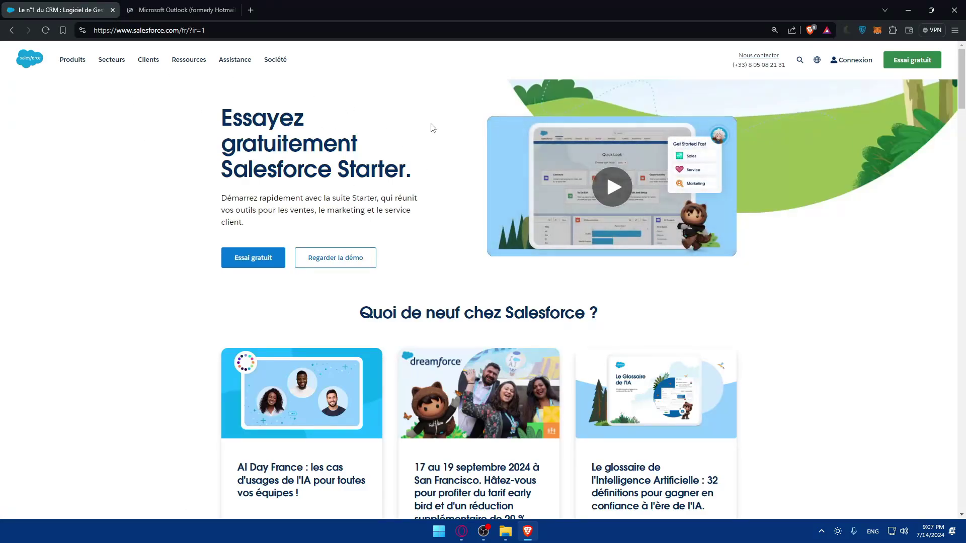
- Switch Salesforce to All other countries (English), go to the Salesforce login, and choose Try for Free
{"action": "left_click", "coordinate": [816, 60]}
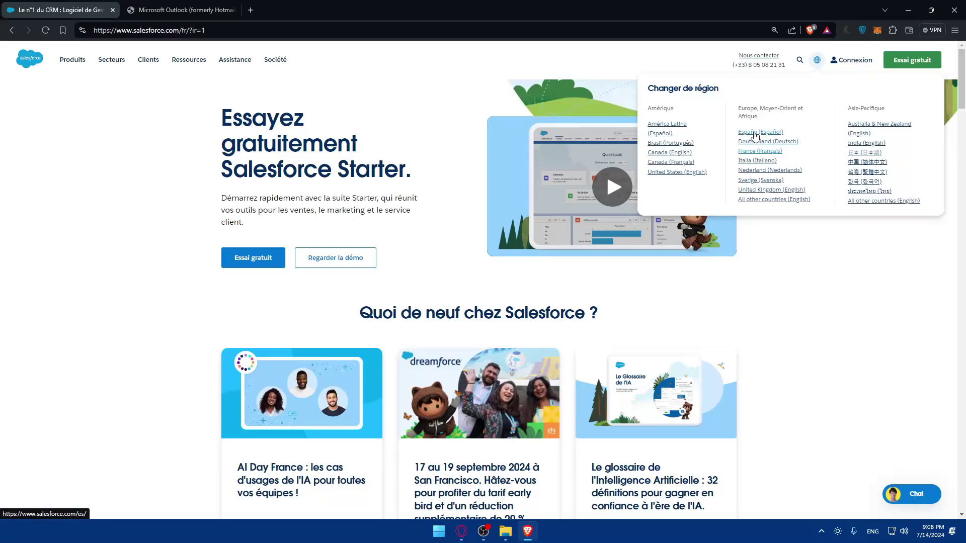
{"action": "left_click", "coordinate": [754, 203]}
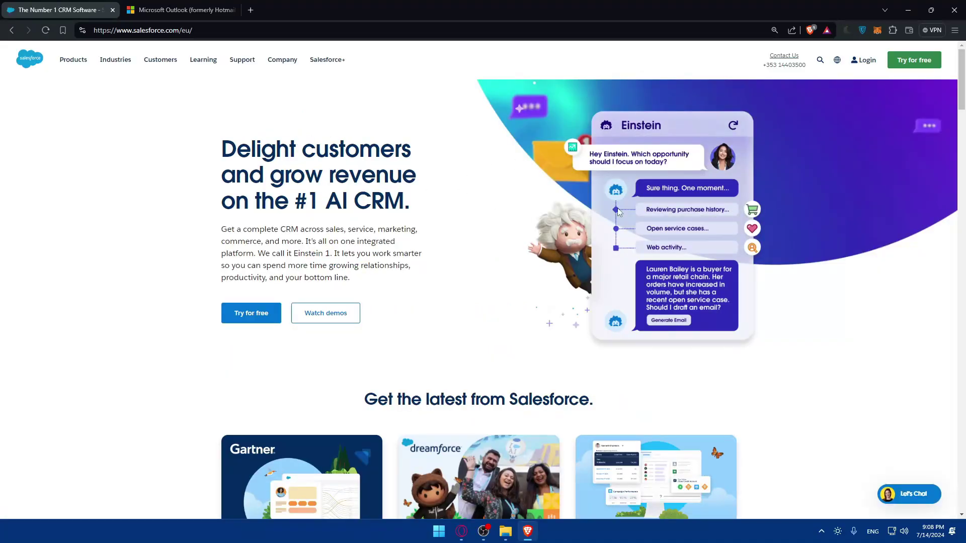
{"action": "left_click", "coordinate": [865, 61]}
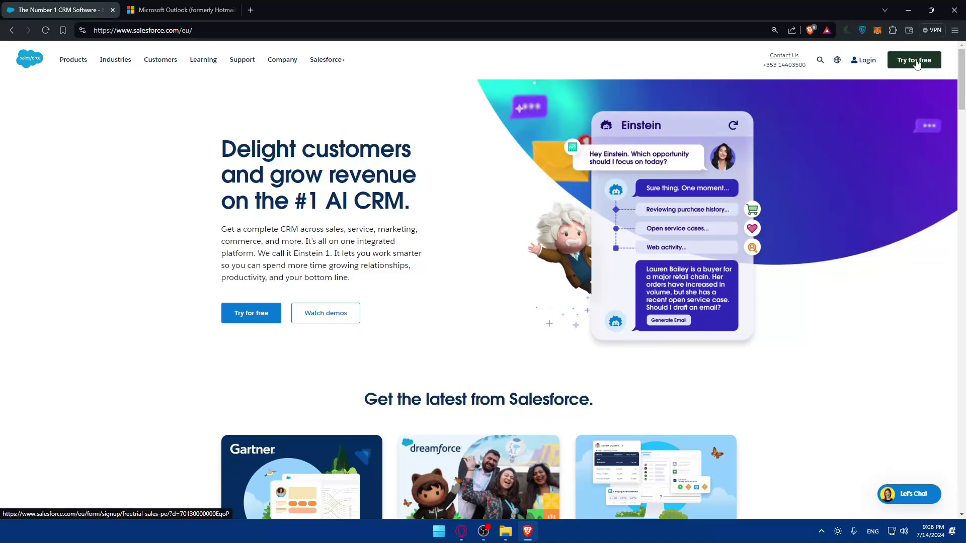
{"action": "left_click", "coordinate": [812, 124]}
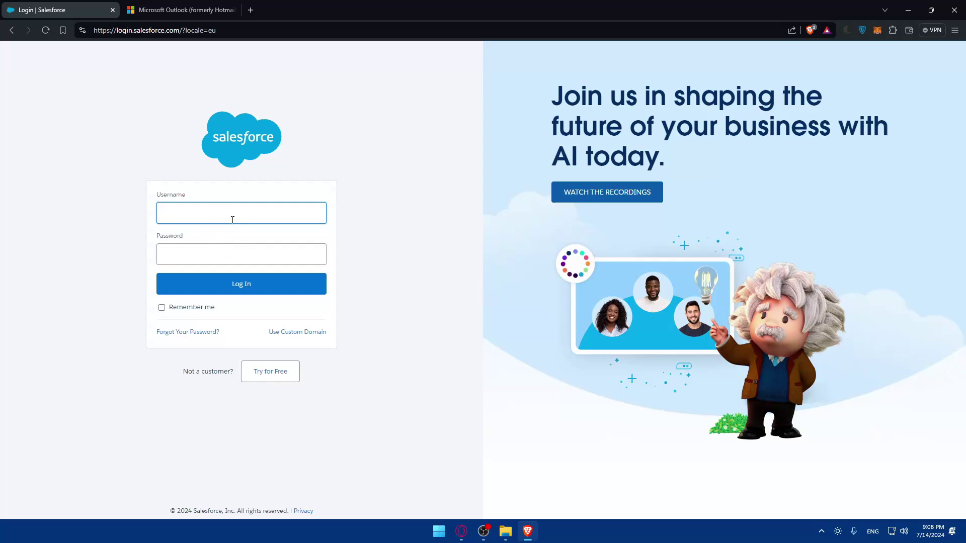
{"action": "left_click", "coordinate": [272, 379]}
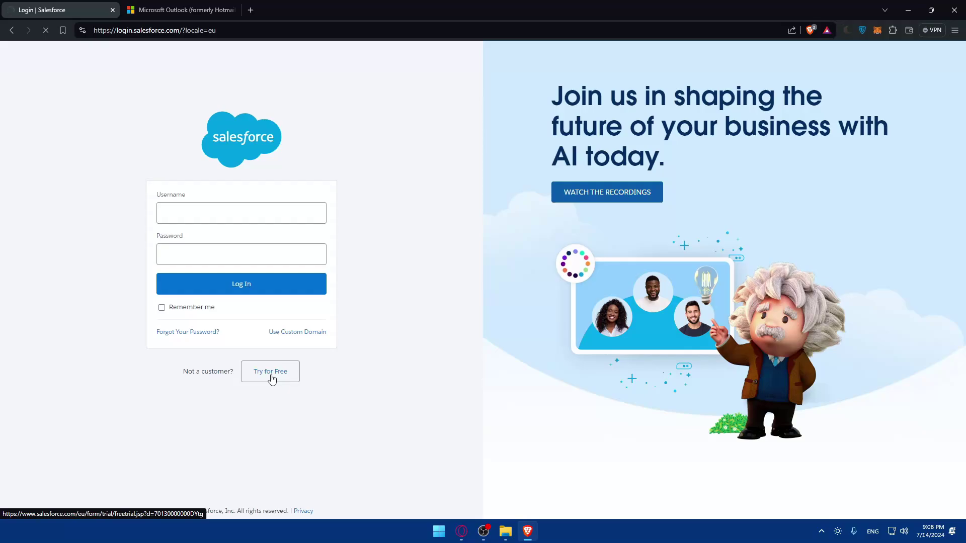
- Sign in to Outlook on the web with the saved password, then return to Salesforce
{"action": "left_click", "coordinate": [177, 6]}
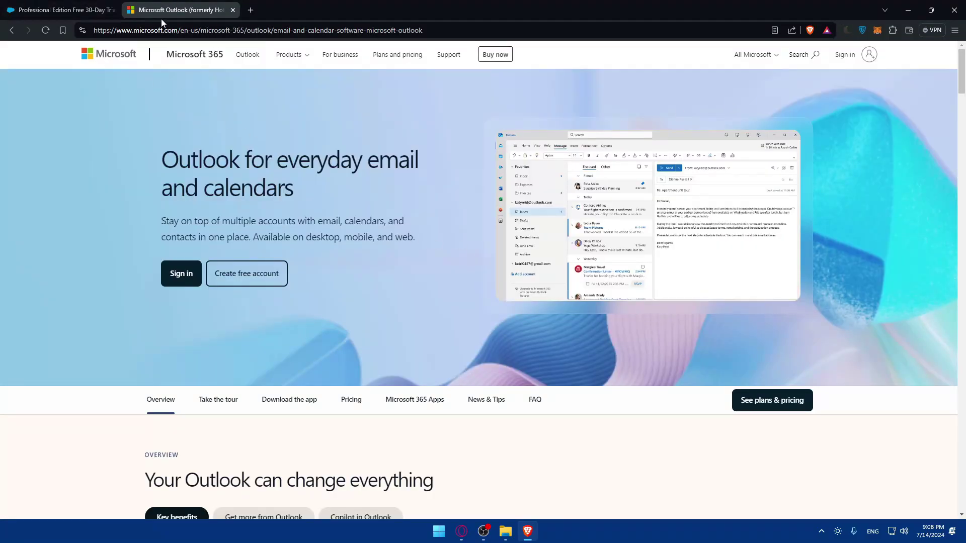
{"action": "left_click", "coordinate": [839, 57]}
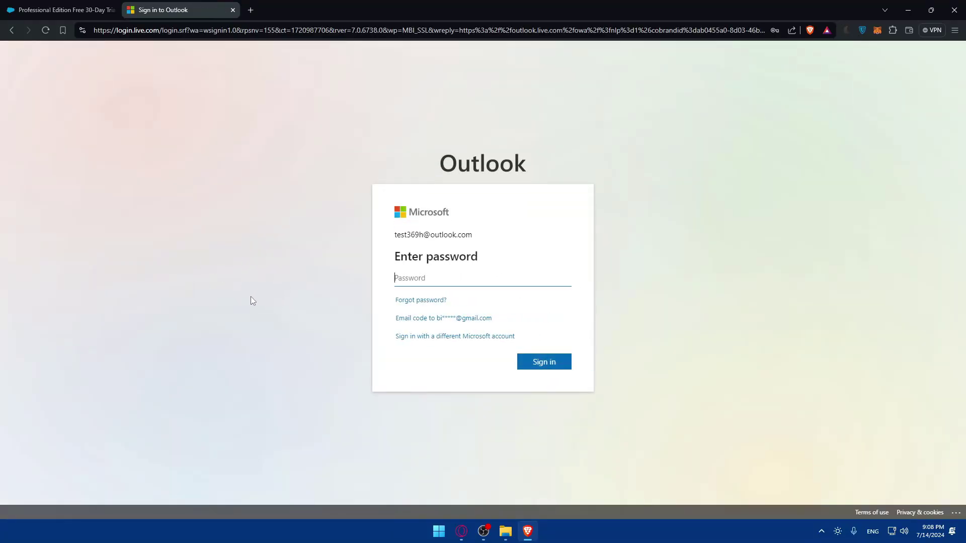
{"action": "left_click", "coordinate": [478, 290]}
{"action": "left_click", "coordinate": [480, 302]}
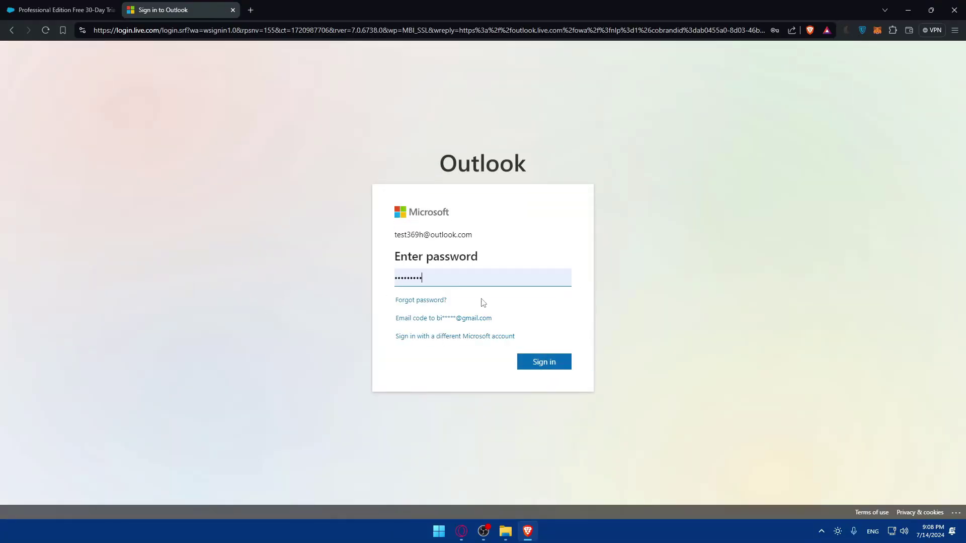
{"action": "left_click", "coordinate": [525, 363]}
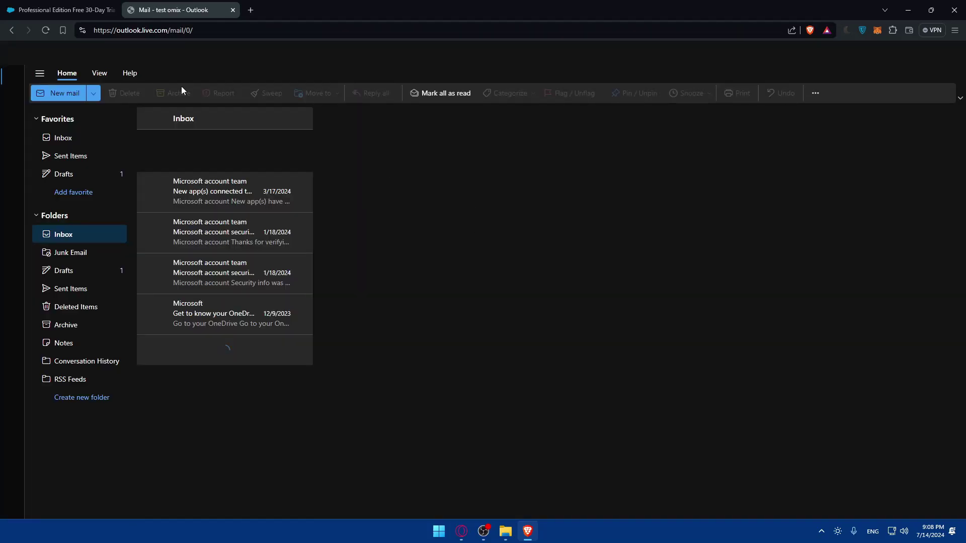
{"action": "left_click", "coordinate": [40, 10]}
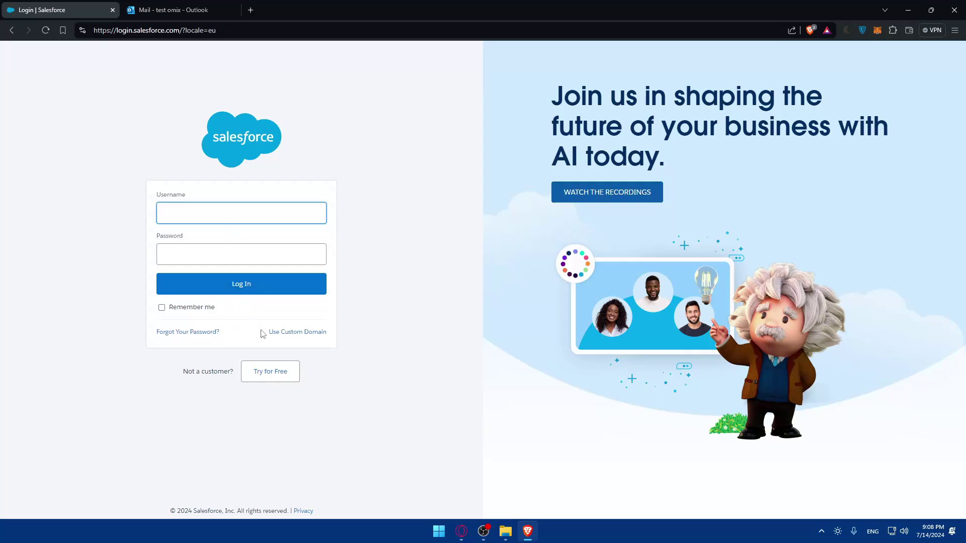
- Fill the trial form's first name, last name and job title, then continue to step 2
{"action": "left_click", "coordinate": [250, 365]}
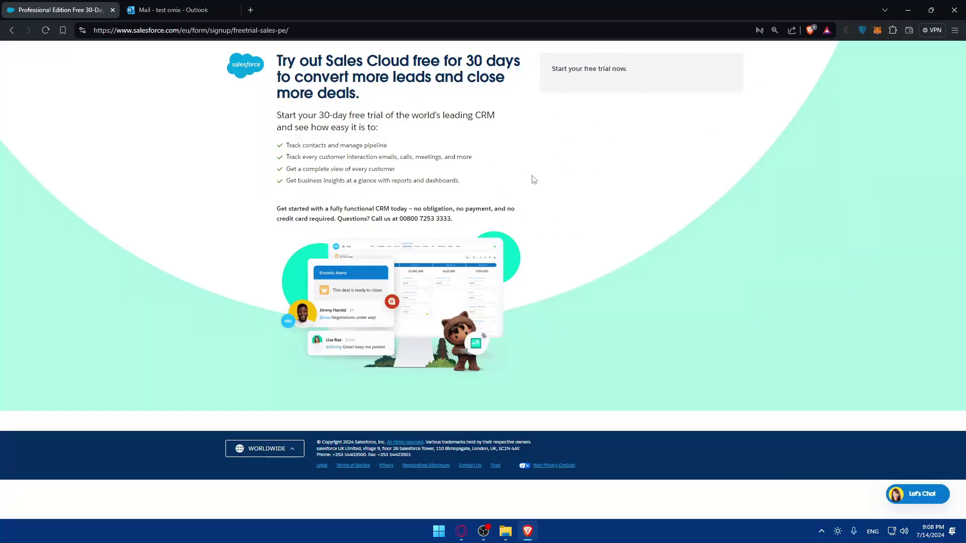
{"action": "double_click", "coordinate": [325, 115]}
{"action": "left_click", "coordinate": [335, 116]}
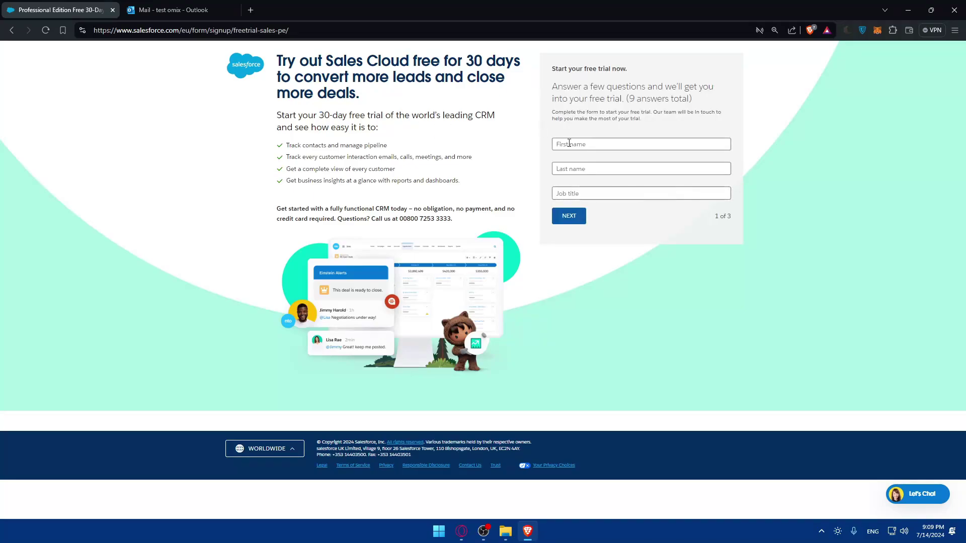
{"action": "left_click", "coordinate": [604, 150]}
{"action": "type", "text": "omix"}
{"action": "left_click", "coordinate": [600, 167]}
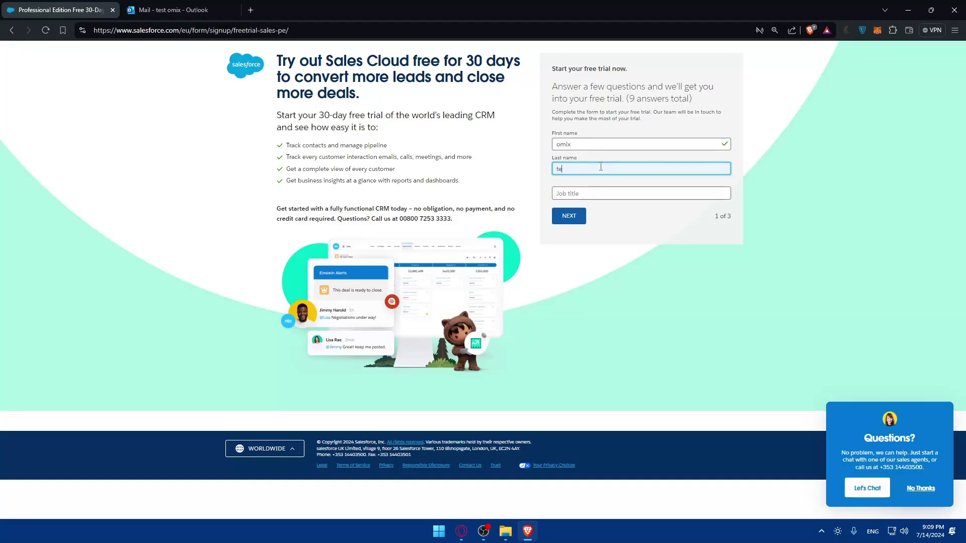
{"action": "left_click", "coordinate": [599, 195]}
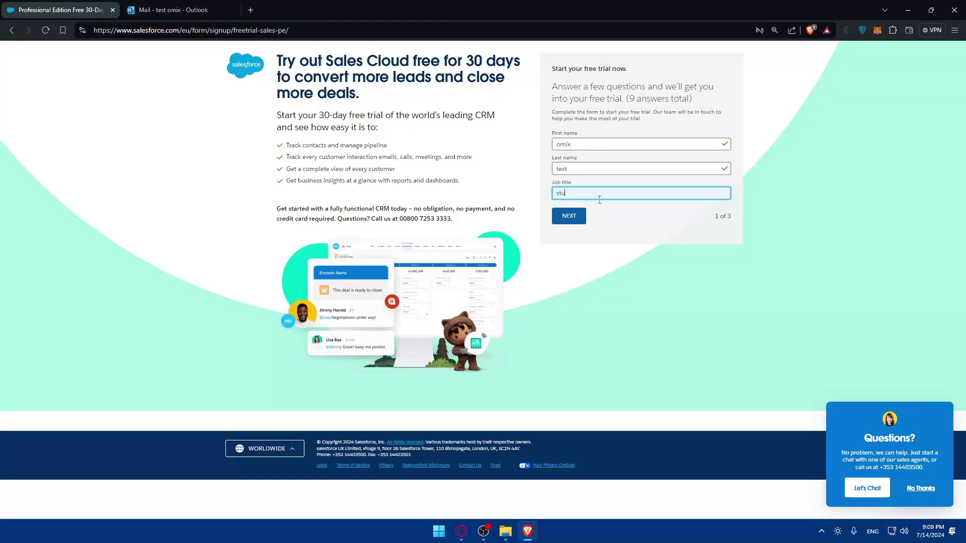
{"action": "left_click", "coordinate": [567, 219]}
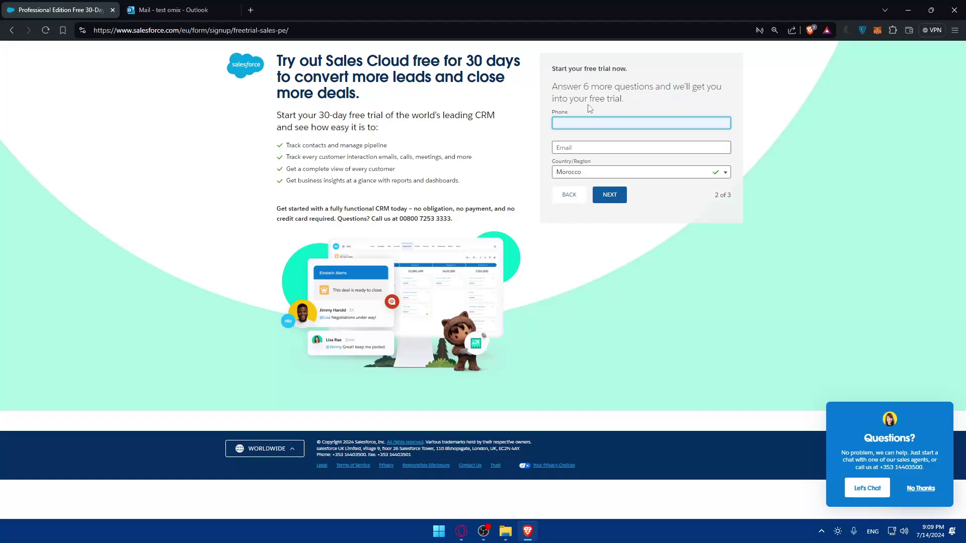
- Enter and correct the phone number on step 2, then move to the Email field
{"action": "type", "text": "07"}
{"action": "key", "text": "BackSpace"}
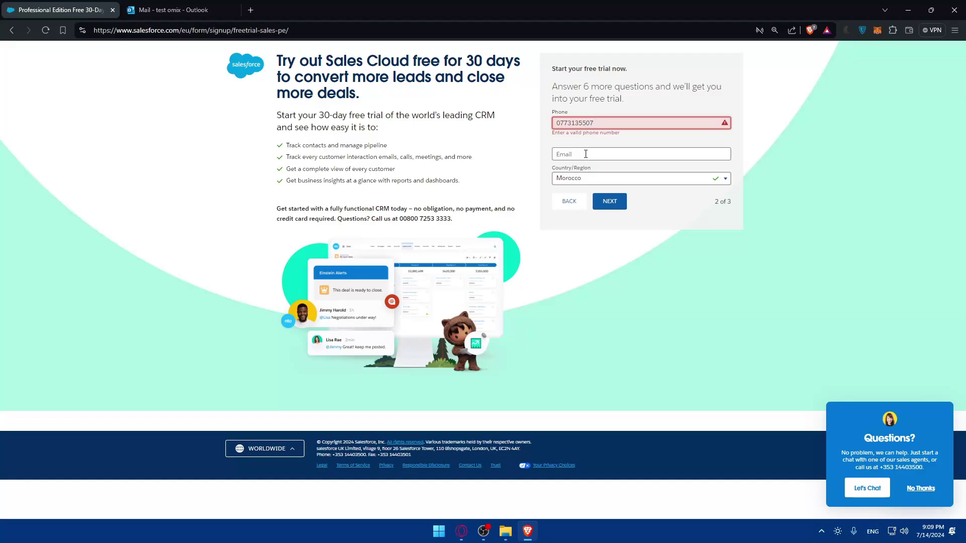
{"action": "key", "text": "BackSpace"}
{"action": "type", "text": "+"}
{"action": "key", "text": "BackSpace"}
{"action": "type", "text": "0"}
{"action": "left_click", "coordinate": [596, 146]}
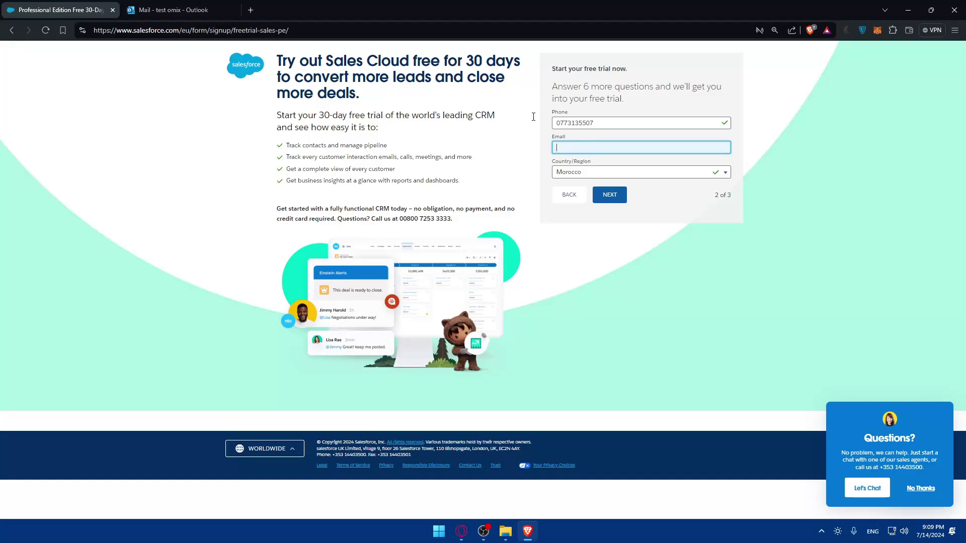
{"action": "left_click", "coordinate": [205, 4]}
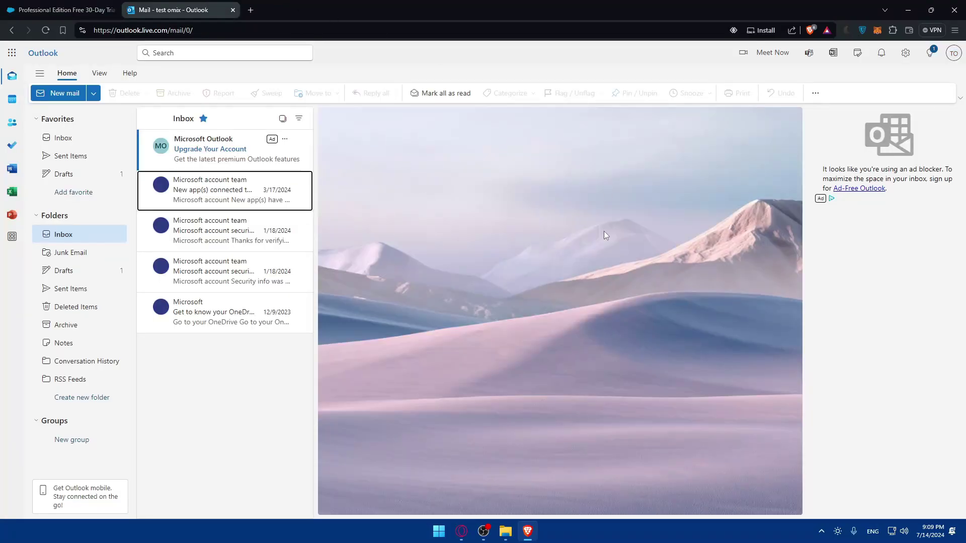
{"action": "left_click", "coordinate": [954, 53]}
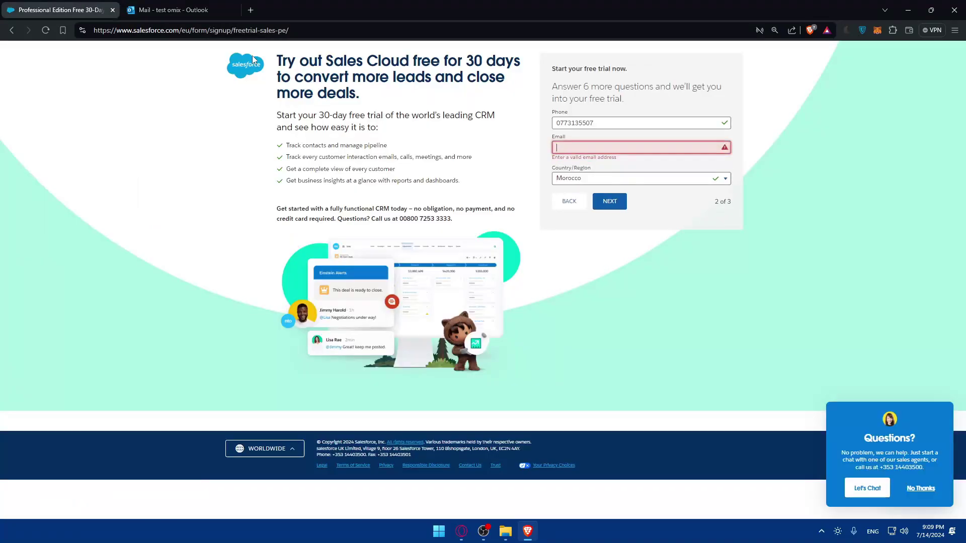
{"action": "left_click", "coordinate": [66, 10]}
{"action": "left_click", "coordinate": [179, 10]}
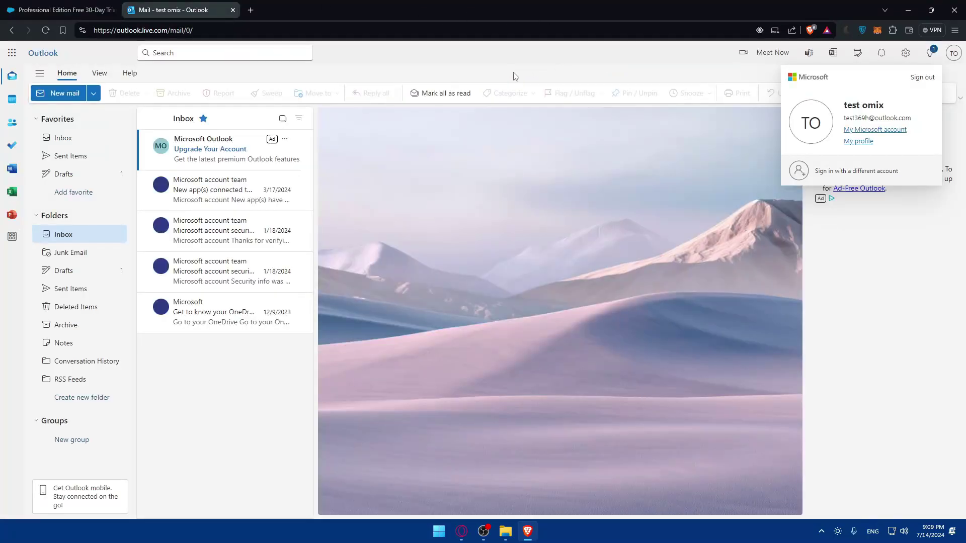
{"action": "left_click", "coordinate": [56, 6]}
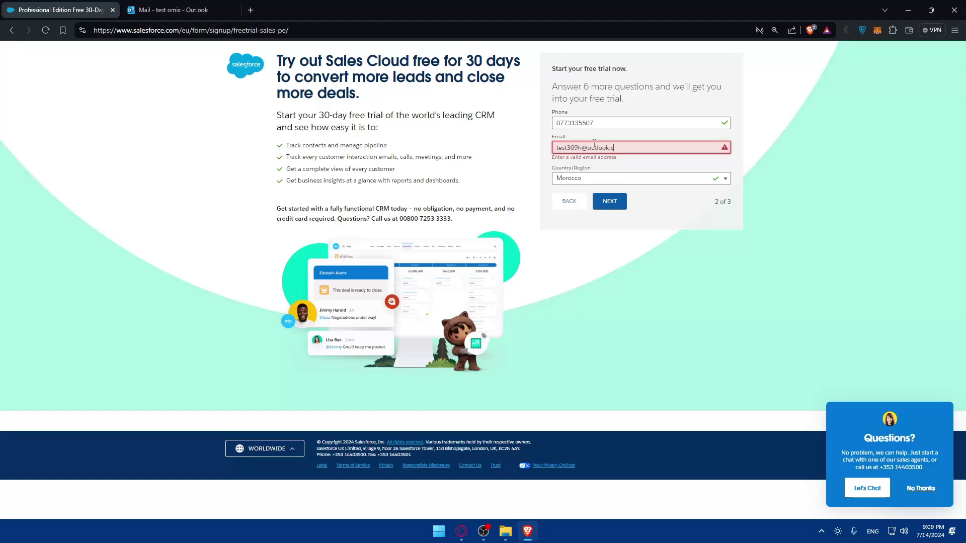
- Advance the trial form to step 3 and enter 'test' as the Company
{"action": "key", "text": "ctrl+Tab"}
{"action": "key", "text": "ctrl+Tab"}
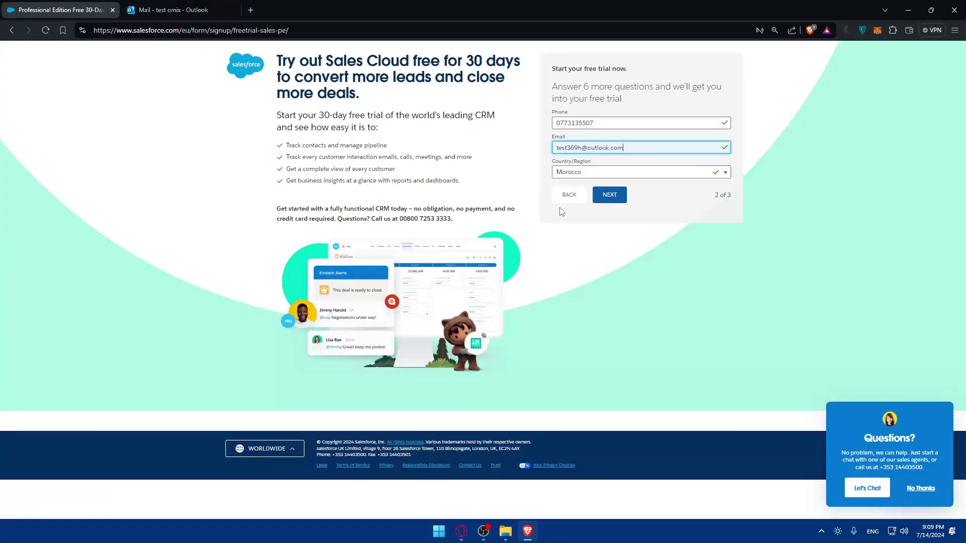
{"action": "left_click", "coordinate": [605, 196]}
{"action": "left_click", "coordinate": [598, 125]}
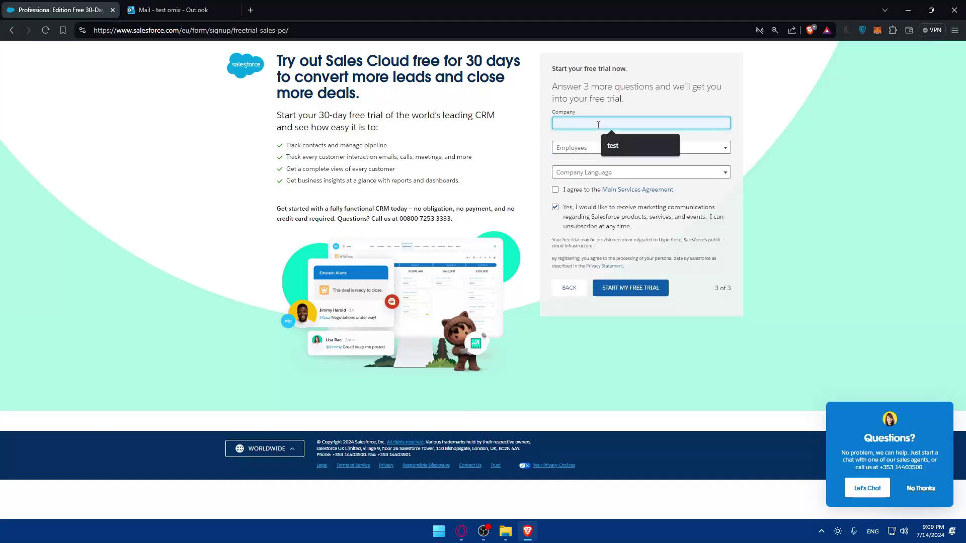
{"action": "left_click", "coordinate": [619, 145]}
- Choose 1 - 10 employees and English, accept the agreement, decline marketing, and submit
{"action": "left_click", "coordinate": [618, 147]}
{"action": "left_click", "coordinate": [592, 169]}
{"action": "left_click", "coordinate": [605, 172]}
{"action": "left_click", "coordinate": [605, 188]}
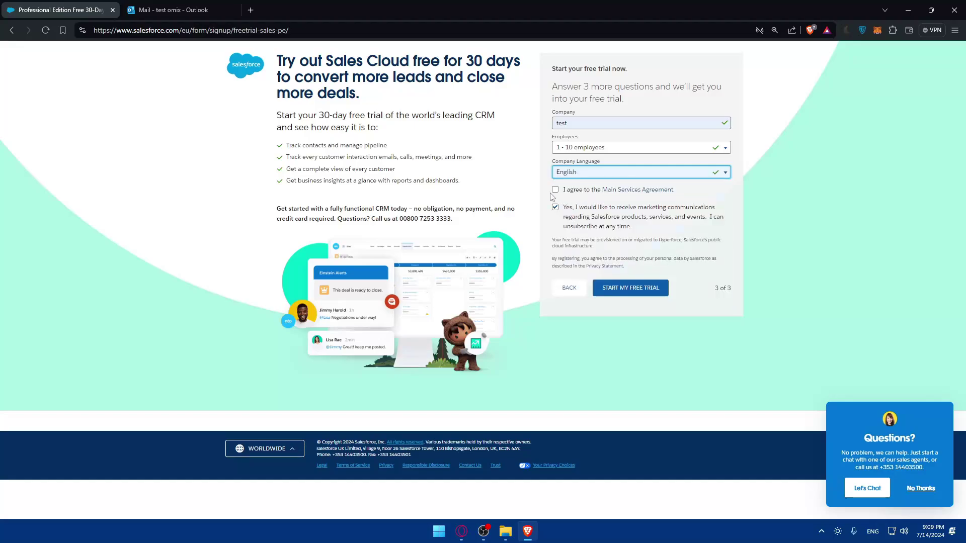
{"action": "left_click", "coordinate": [556, 191]}
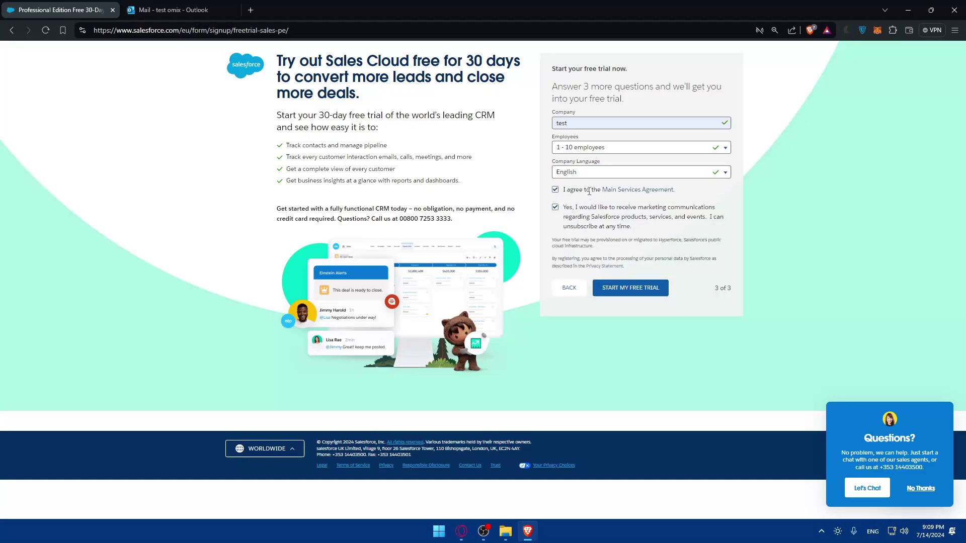
{"action": "left_click", "coordinate": [555, 208]}
{"action": "left_click", "coordinate": [648, 289]}
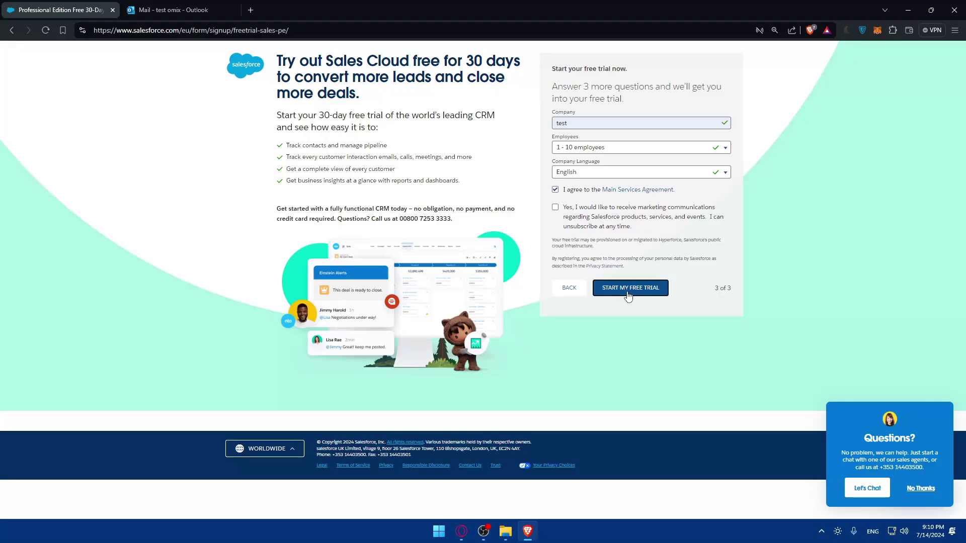
- Dismiss the Questions? chat popup and select the sales phone number text
{"action": "left_click", "coordinate": [920, 489]}
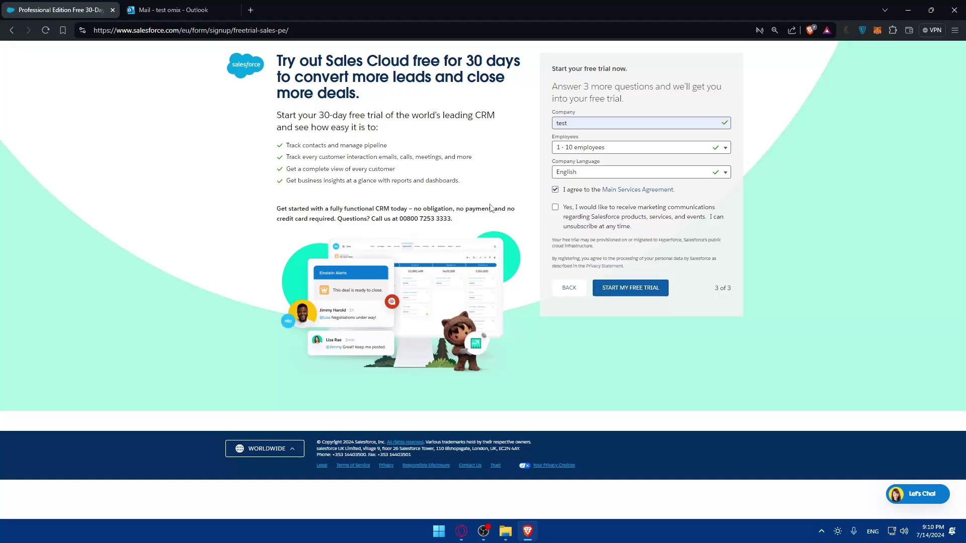
{"action": "left_click_drag", "start_coordinate": [474, 209], "coordinate": [509, 209]}
{"action": "left_click_drag", "start_coordinate": [274, 219], "coordinate": [307, 217]}
{"action": "left_click", "coordinate": [360, 222]}
{"action": "left_click_drag", "start_coordinate": [388, 219], "coordinate": [453, 219]}
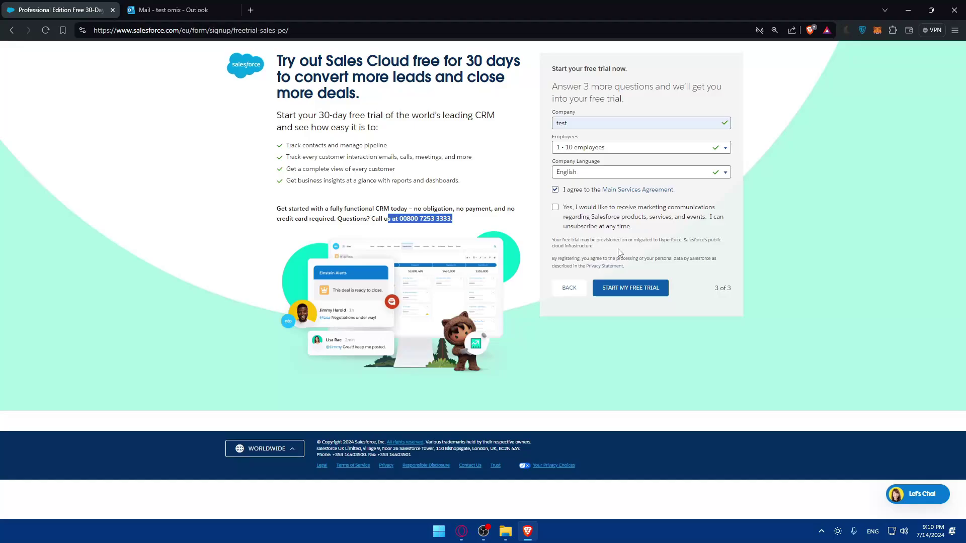
{"action": "left_click", "coordinate": [845, 123]}
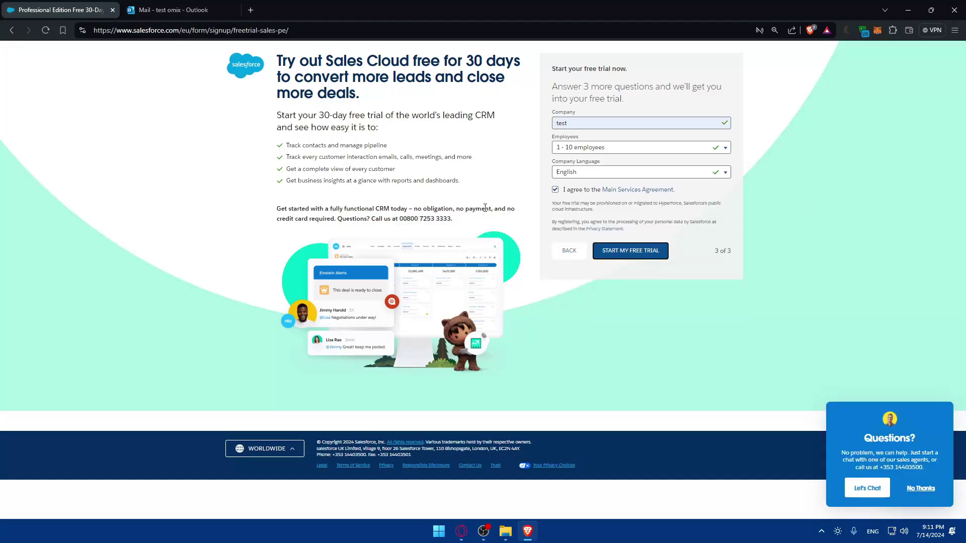
- Toggle the ZenMate VPN protection and return the form to step 2
{"action": "left_click", "coordinate": [862, 30]}
{"action": "left_click", "coordinate": [778, 180]}
{"action": "left_click", "coordinate": [565, 252]}
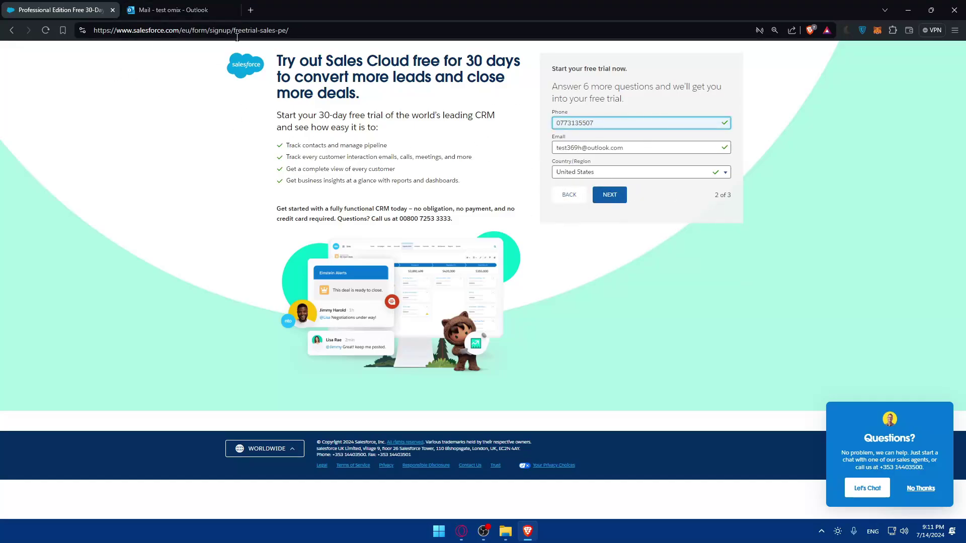
- Close Outlook web's account panel, launch desktop Outlook, and dismiss the Focused Inbox tip
{"action": "left_click", "coordinate": [218, 6]}
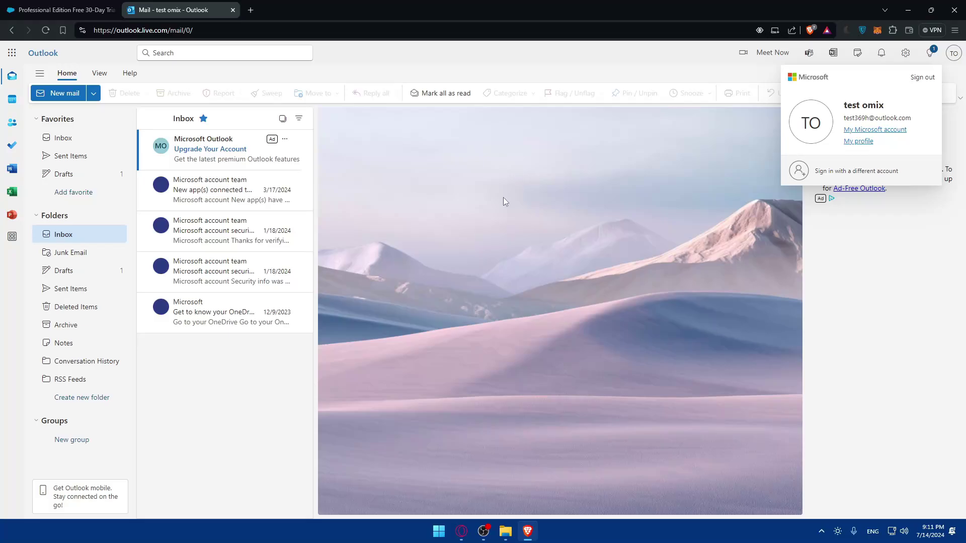
{"action": "left_click", "coordinate": [717, 69]}
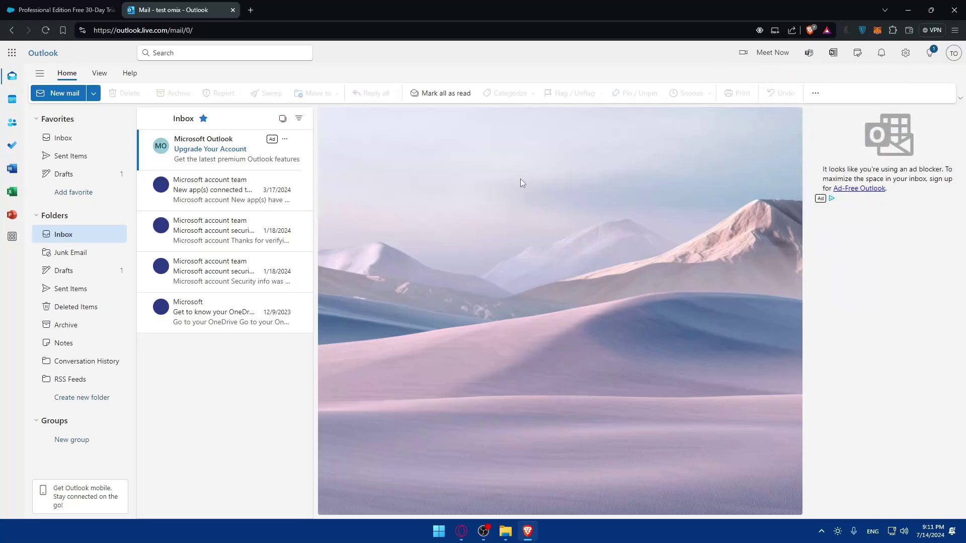
{"action": "key", "text": "super"}
{"action": "type", "text": "outlook"}
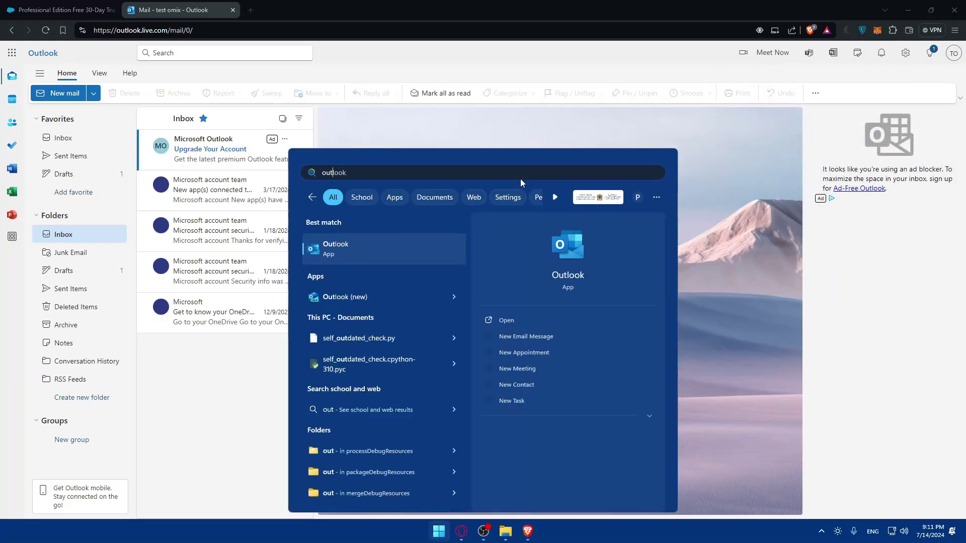
{"action": "key", "text": "Return"}
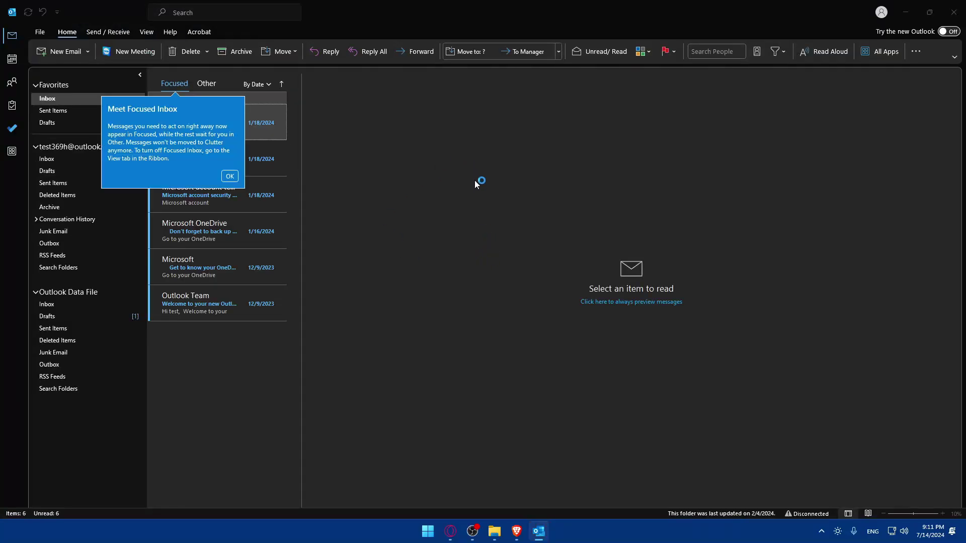
{"action": "left_click", "coordinate": [229, 176]}
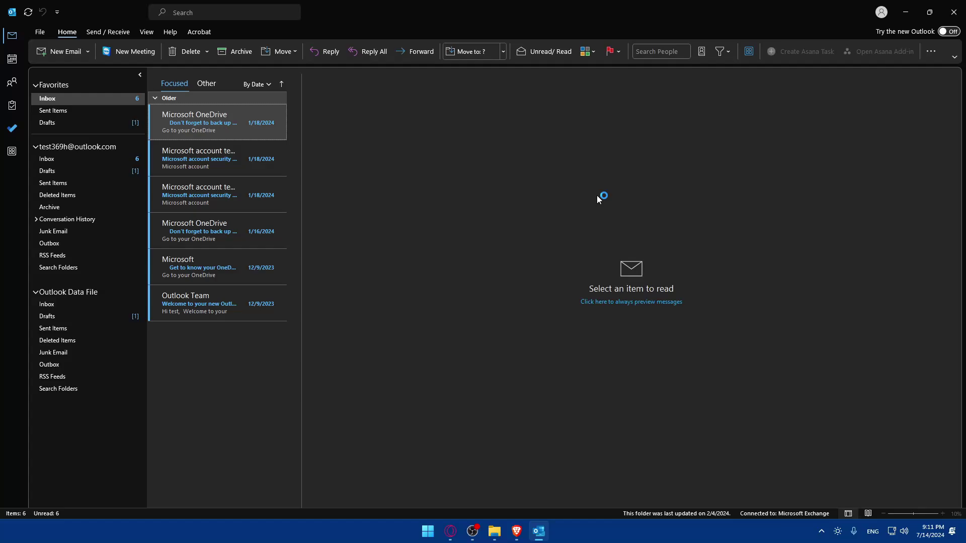
- Switch between the browser and the Outlook desktop app, ending on desktop Outlook
{"action": "left_click", "coordinate": [517, 532]}
{"action": "left_click", "coordinate": [521, 534]}
{"action": "left_click", "coordinate": [522, 533]}
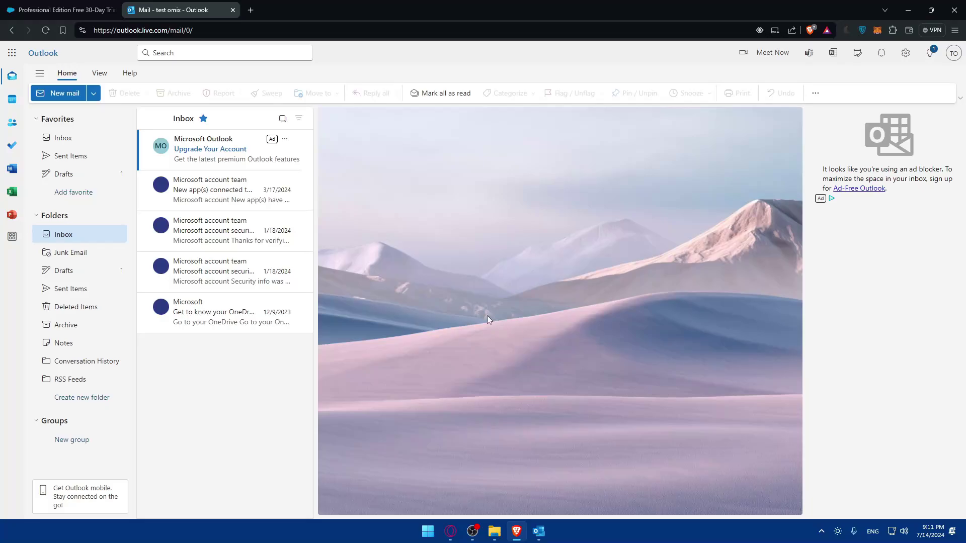
{"action": "left_click", "coordinate": [539, 532]}
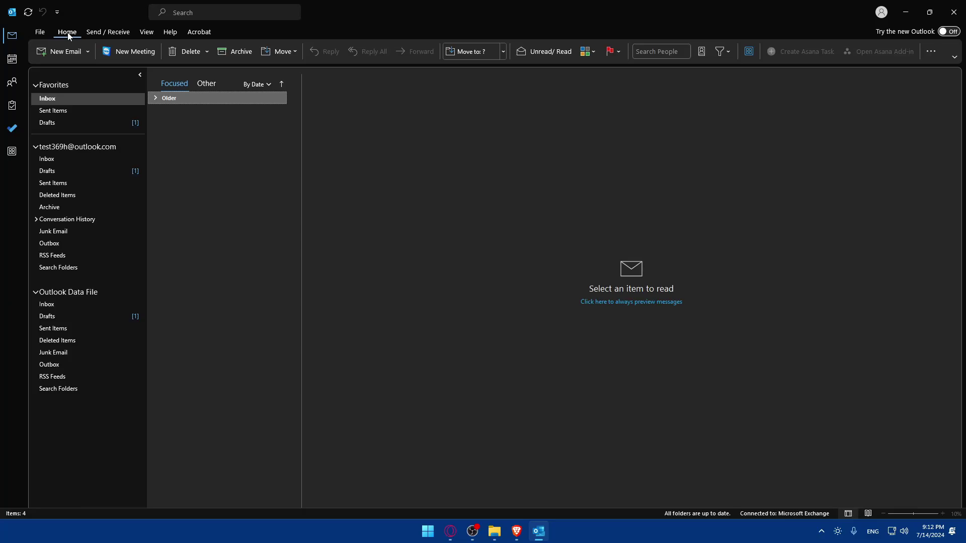
- Open the Outlook Add-ins store from the Apps panel
{"action": "left_click", "coordinate": [749, 52]}
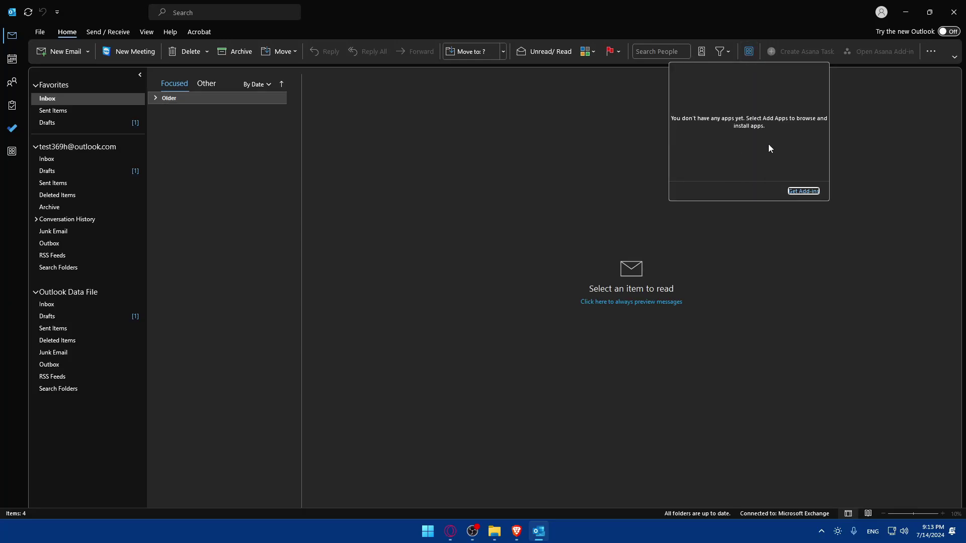
{"action": "left_click", "coordinate": [686, 119]}
{"action": "left_click", "coordinate": [749, 52]}
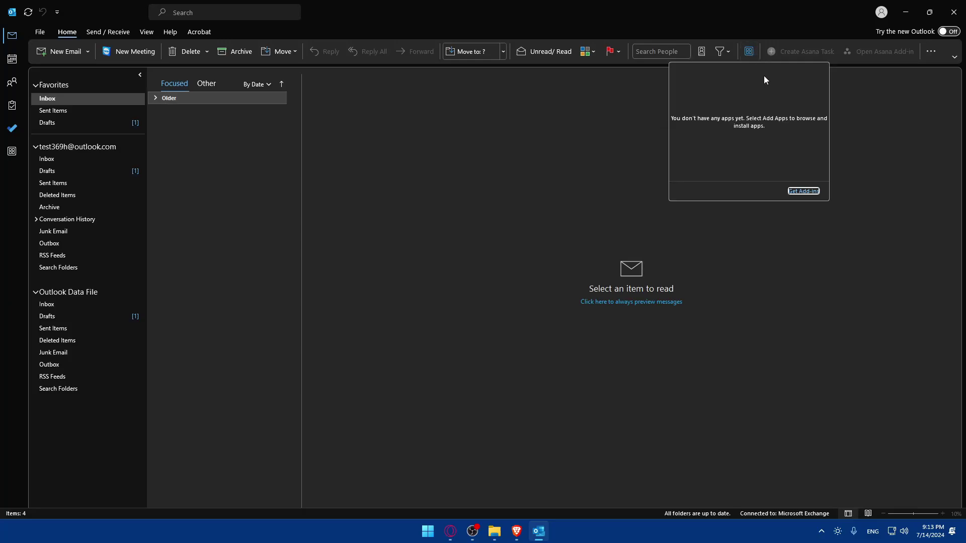
{"action": "left_click", "coordinate": [803, 191]}
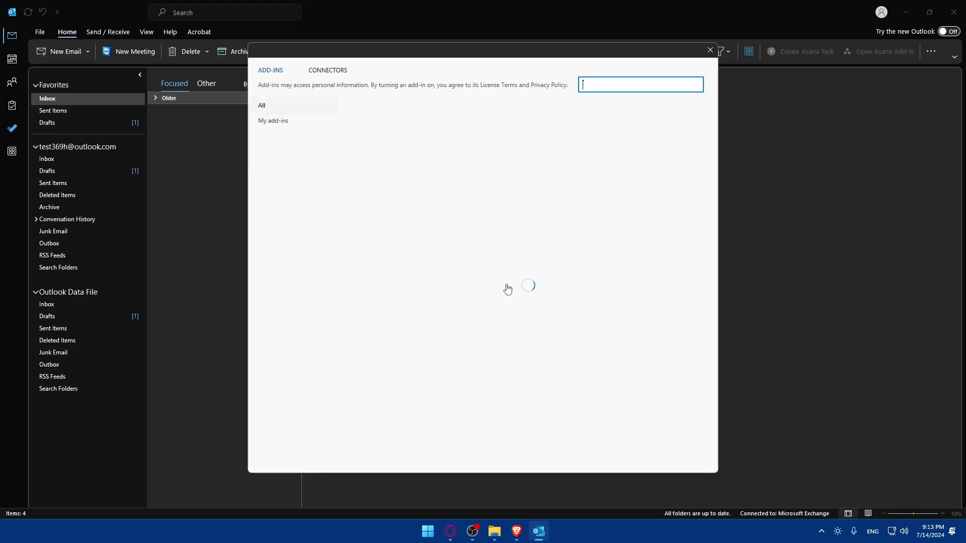
- Search the store for 'salesfor' and review the Veloxy for Outlook and Salesforce CRM listing
{"action": "left_click", "coordinate": [623, 88]}
{"action": "type", "text": "salesforce"}
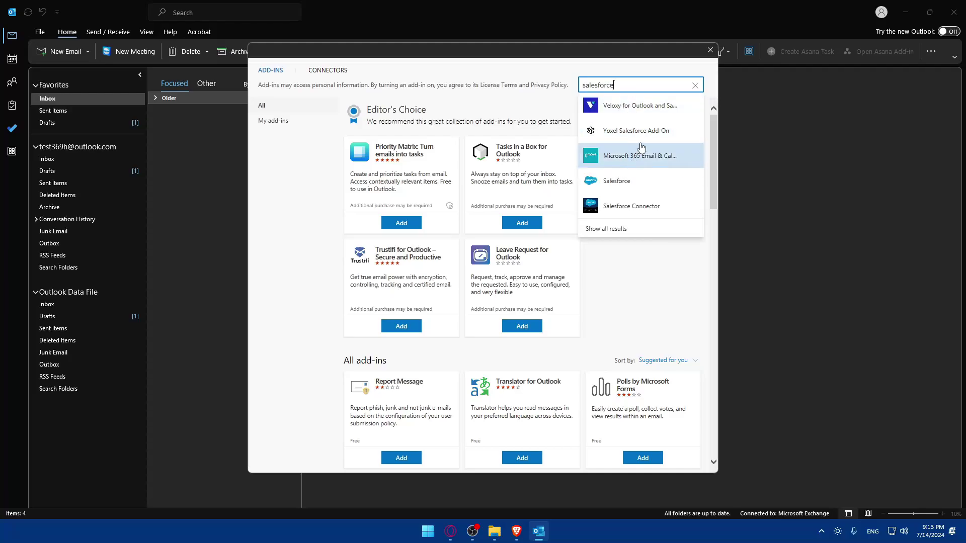
{"action": "left_click", "coordinate": [659, 112]}
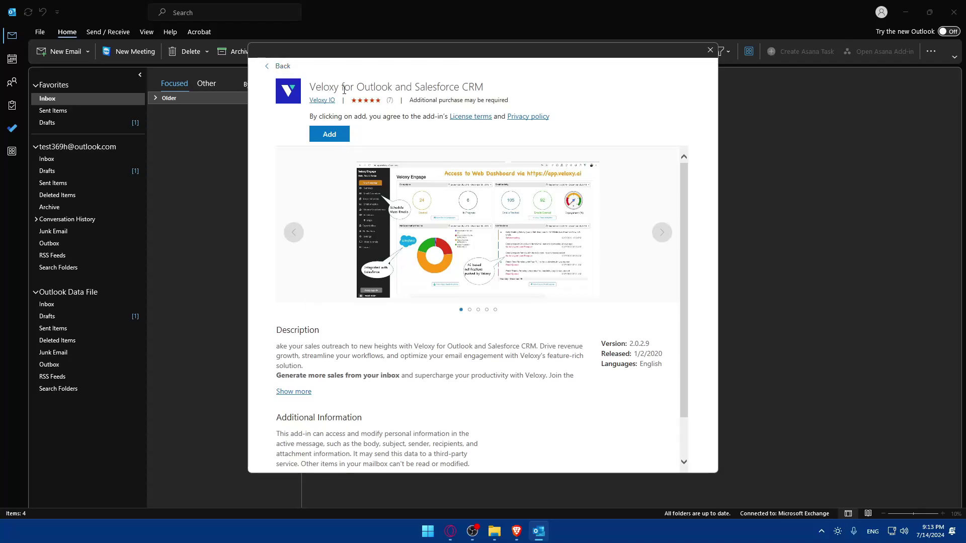
{"action": "scroll", "coordinate": [345, 269], "scroll_direction": "down", "scroll_amount": 1}
{"action": "left_click_drag", "start_coordinate": [279, 301], "coordinate": [322, 313]}
{"action": "left_click", "coordinate": [304, 322]}
{"action": "left_click", "coordinate": [316, 319]}
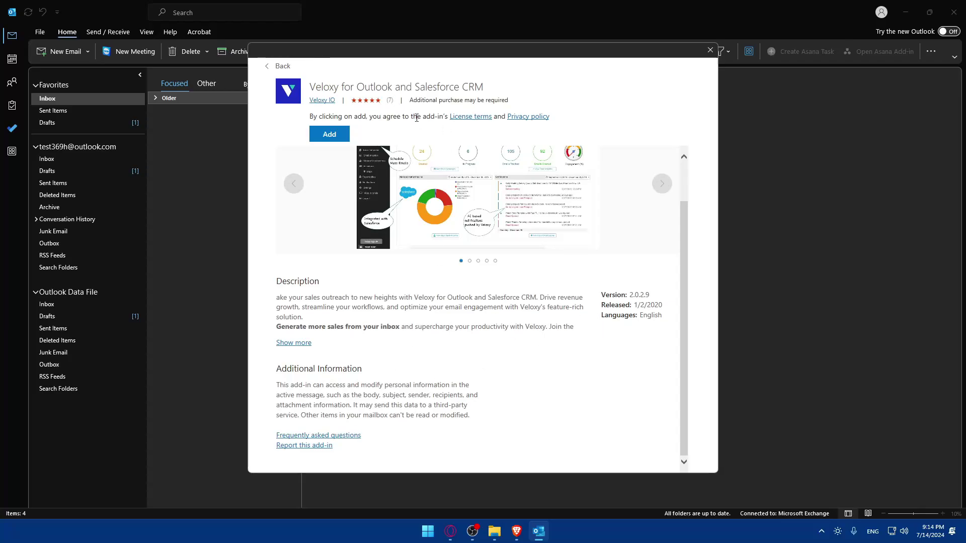
- Search all add-ins for 'salesforce' and install the Salesforce add-in
{"action": "left_click", "coordinate": [271, 66]}
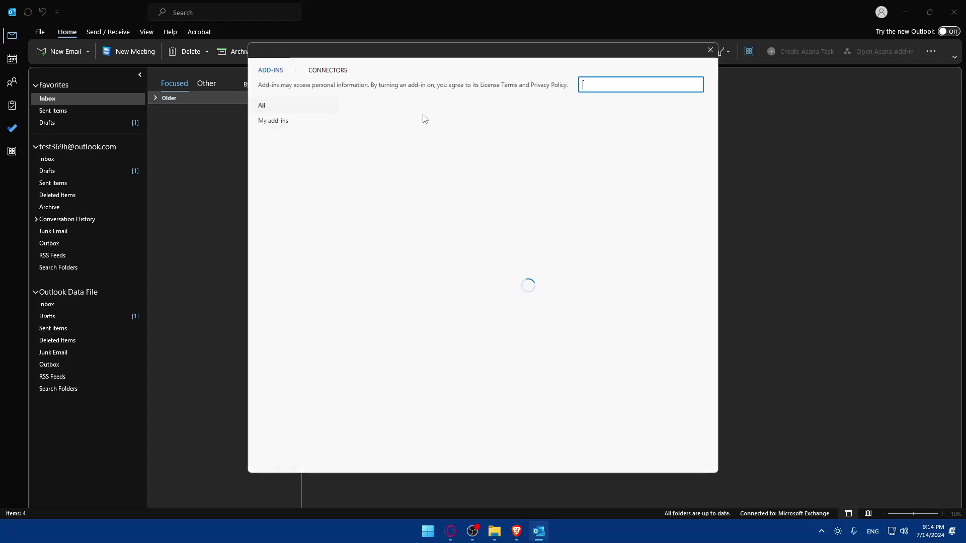
{"action": "type", "text": "salesforce"}
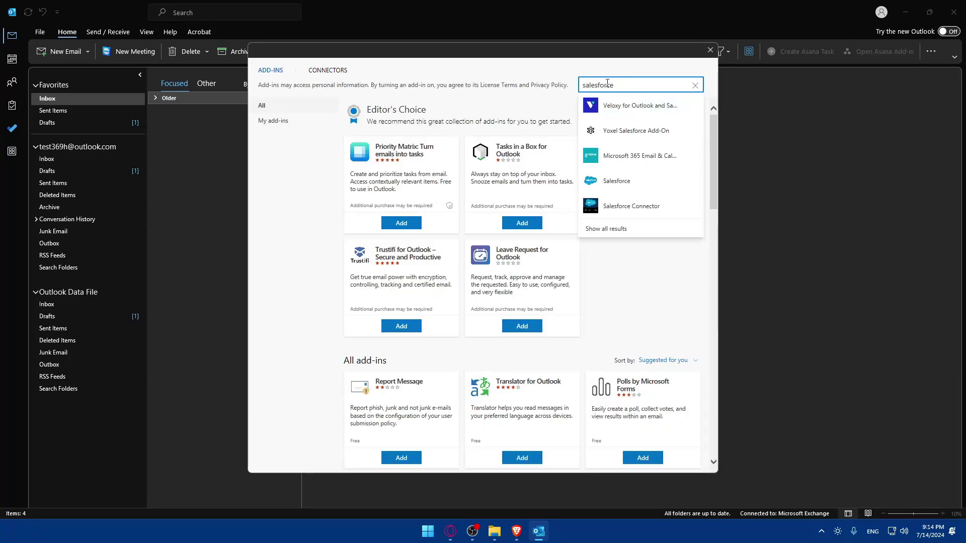
{"action": "left_click", "coordinate": [619, 227]}
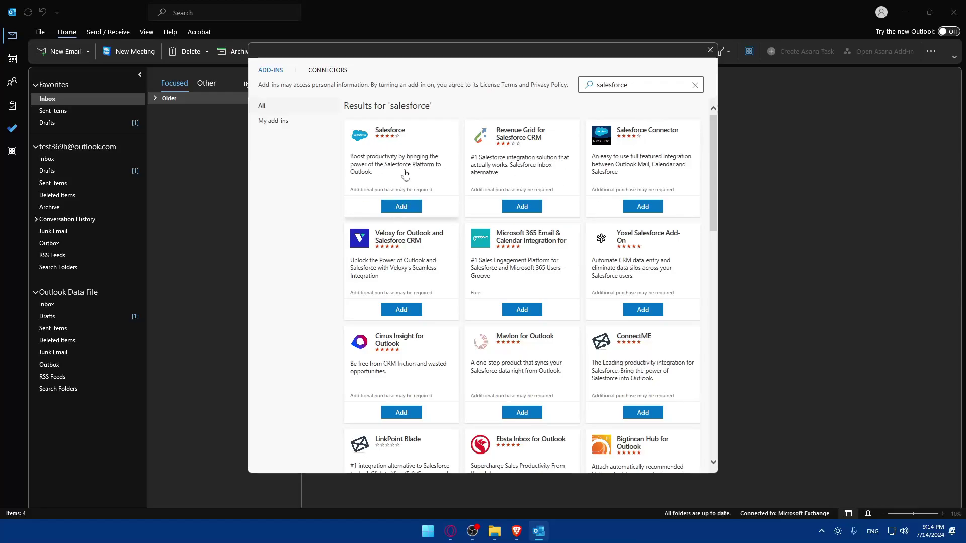
{"action": "left_click", "coordinate": [408, 169]}
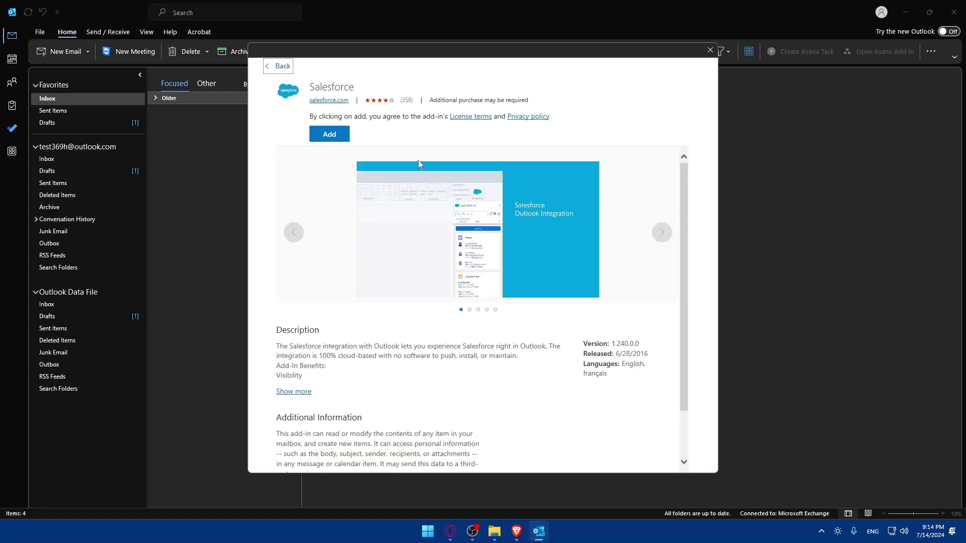
{"action": "left_click", "coordinate": [327, 137]}
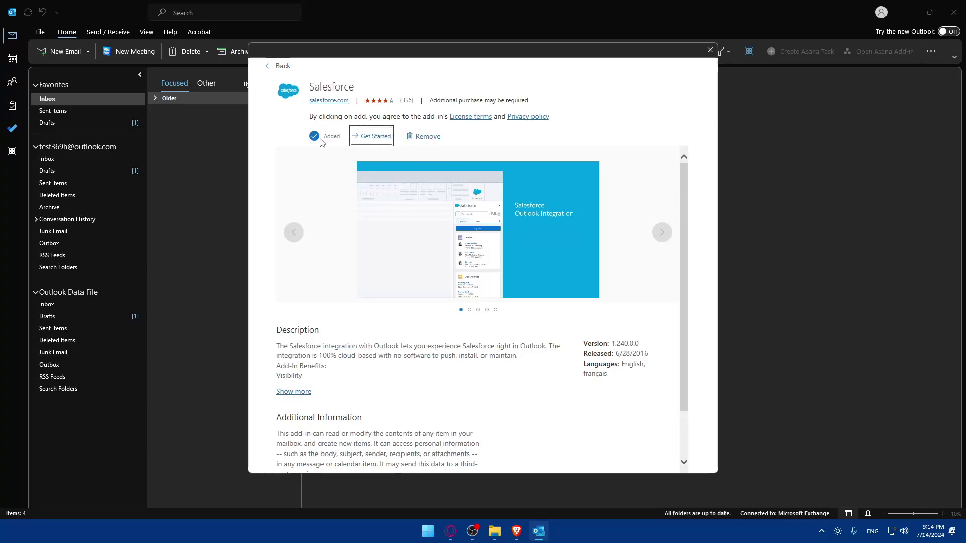
{"action": "left_click", "coordinate": [373, 137]}
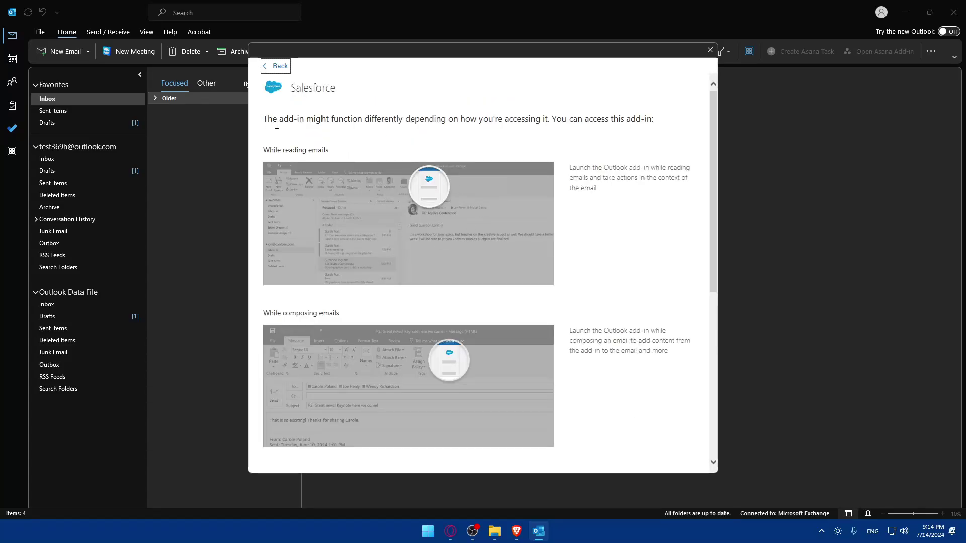
- Read through the Salesforce add-in's usage instructions
{"action": "left_click_drag", "start_coordinate": [262, 153], "coordinate": [328, 151]}
{"action": "scroll", "coordinate": [465, 153], "scroll_direction": "down", "scroll_amount": 5}
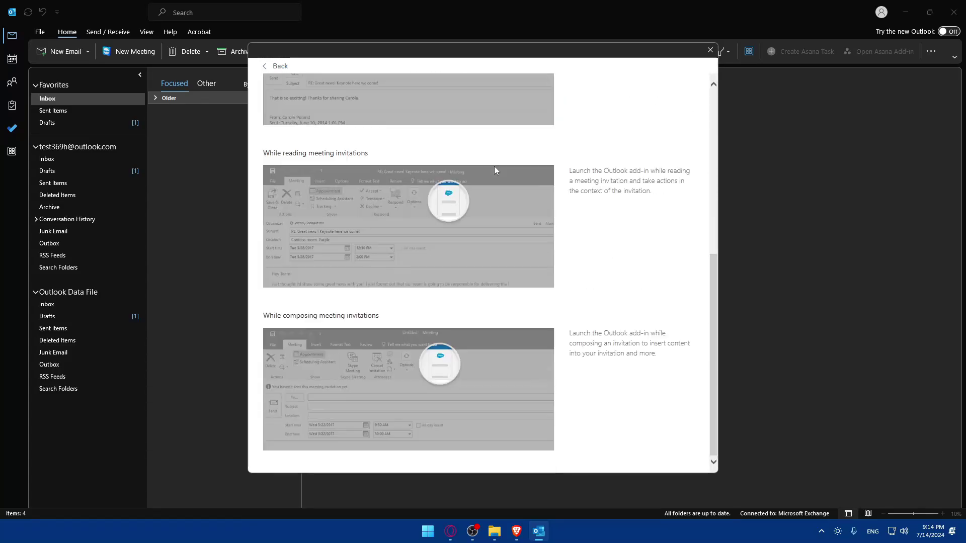
{"action": "scroll", "coordinate": [494, 171], "scroll_direction": "up", "scroll_amount": 5}
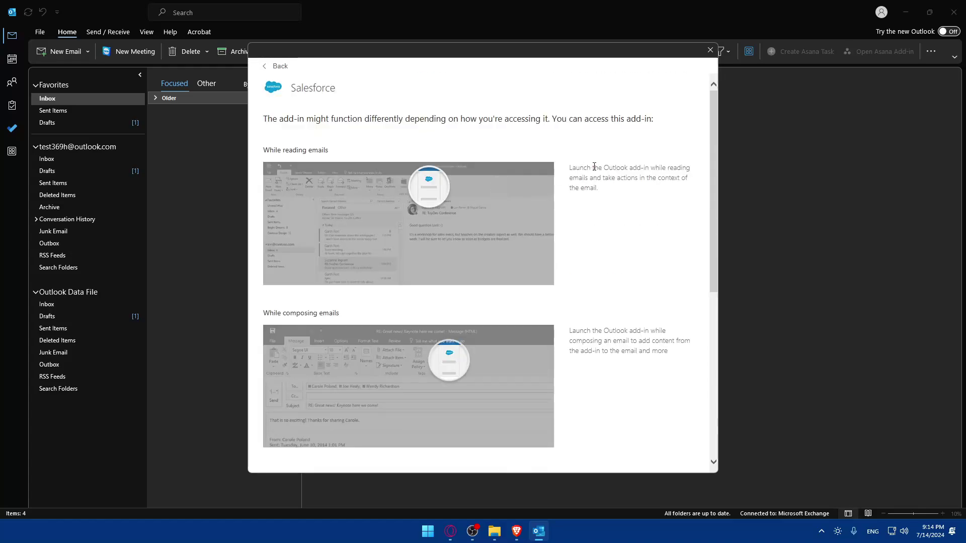
{"action": "left_click_drag", "start_coordinate": [263, 119], "coordinate": [332, 120]}
{"action": "left_click", "coordinate": [349, 121]}
- Close the add-in details, look for Salesforce in the mail ribbon, and quit desktop Outlook
{"action": "left_click", "coordinate": [705, 51]}
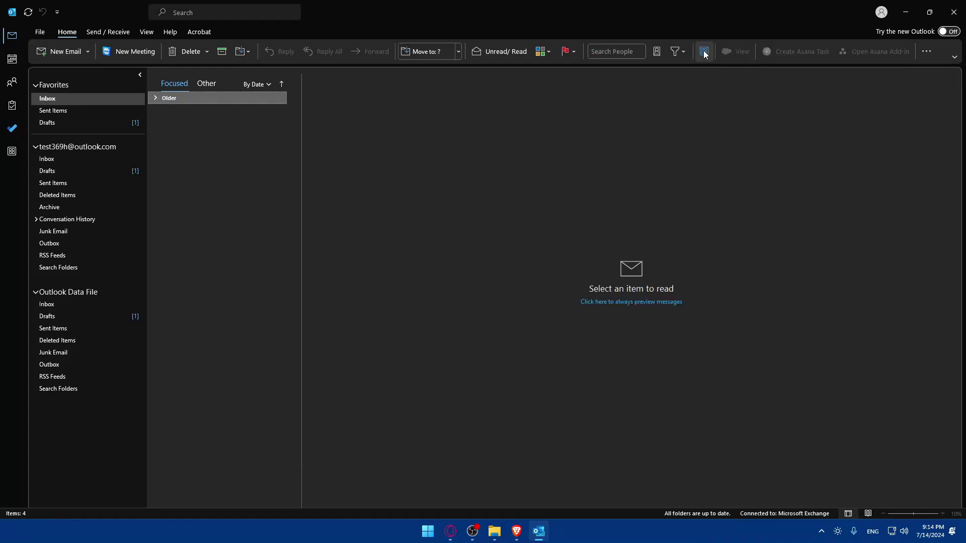
{"action": "left_click", "coordinate": [705, 52]}
{"action": "left_click", "coordinate": [895, 89]}
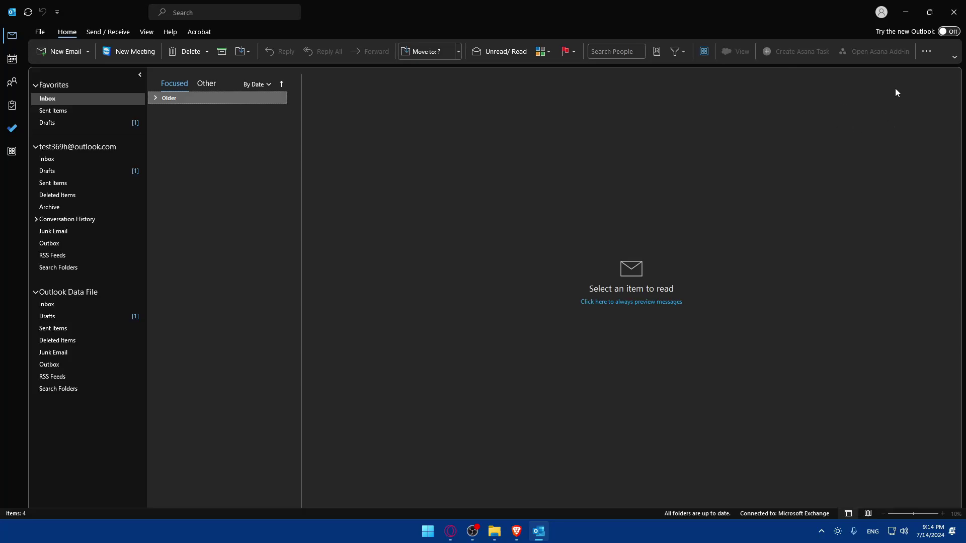
{"action": "left_click", "coordinate": [926, 53]}
{"action": "left_click", "coordinate": [703, 135]}
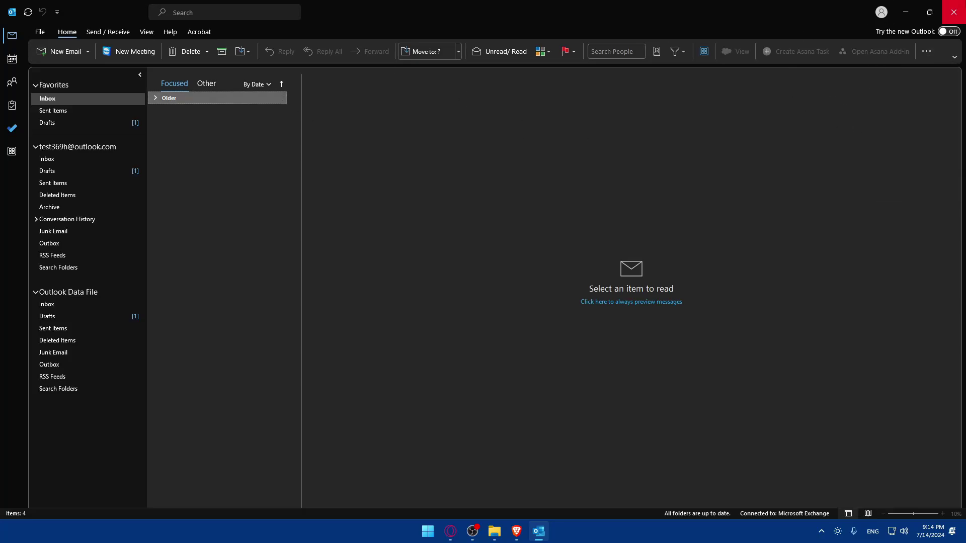
{"action": "left_click", "coordinate": [953, 12]}
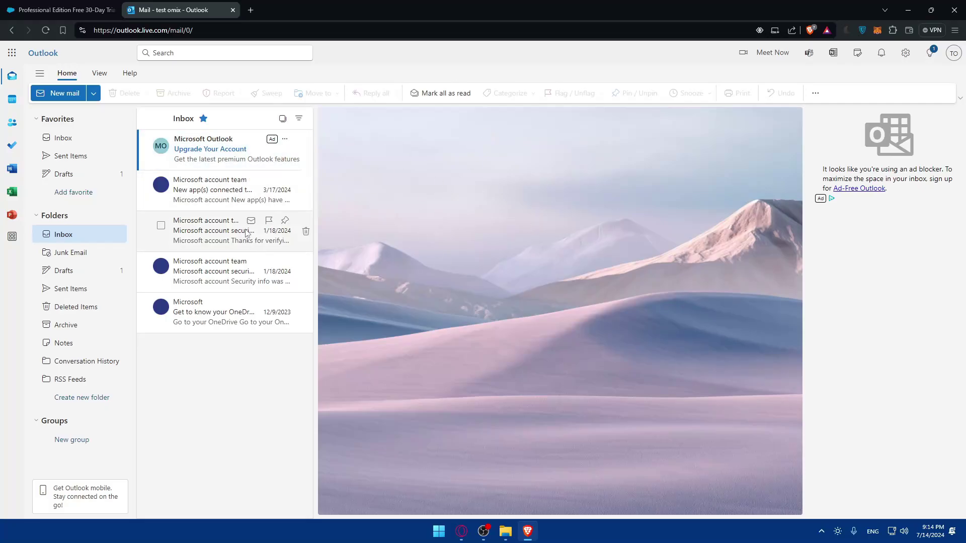
- Open and close the app launcher's list of other apps in Outlook on the web
{"action": "left_click", "coordinate": [13, 246]}
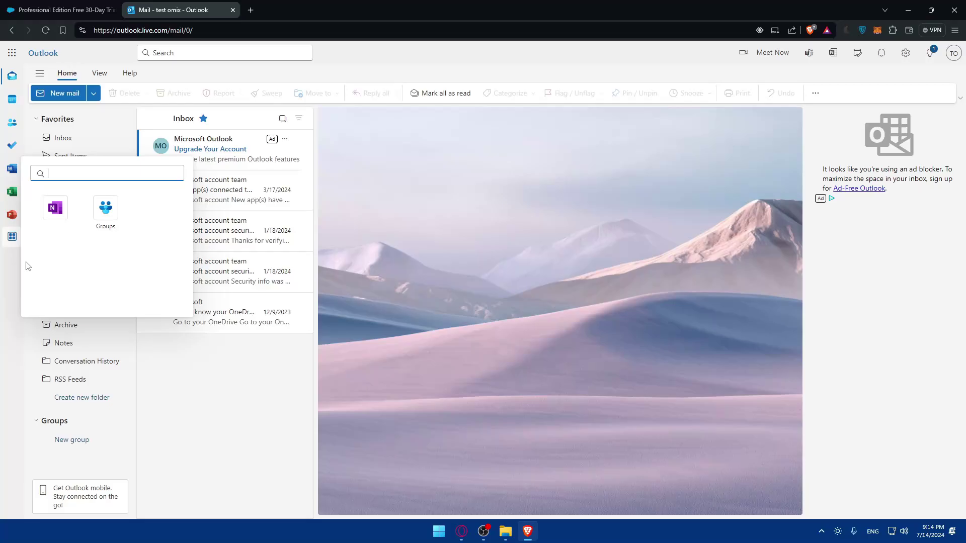
{"action": "left_click", "coordinate": [12, 337]}
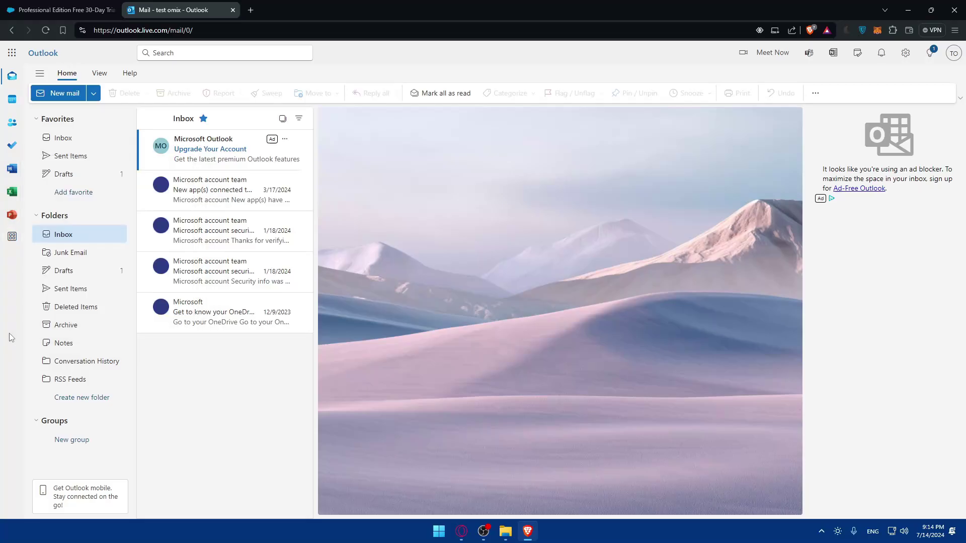
{"action": "left_click", "coordinate": [16, 244]}
{"action": "left_click", "coordinate": [14, 237]}
- Relaunch desktop Outlook from Windows search, dismiss the Focused Inbox tip, and show Account Information
{"action": "key", "text": "super"}
{"action": "type", "text": "outlook"}
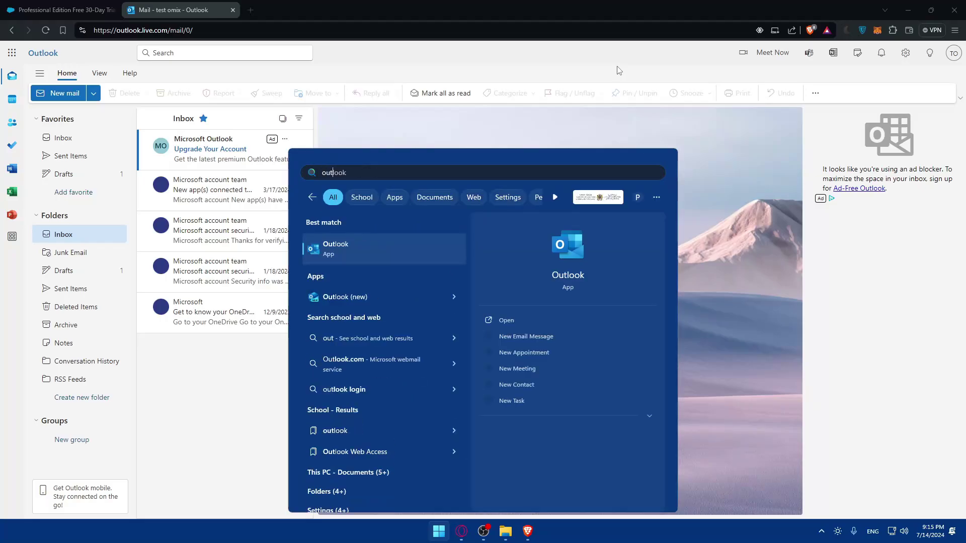
{"action": "key", "text": "Return"}
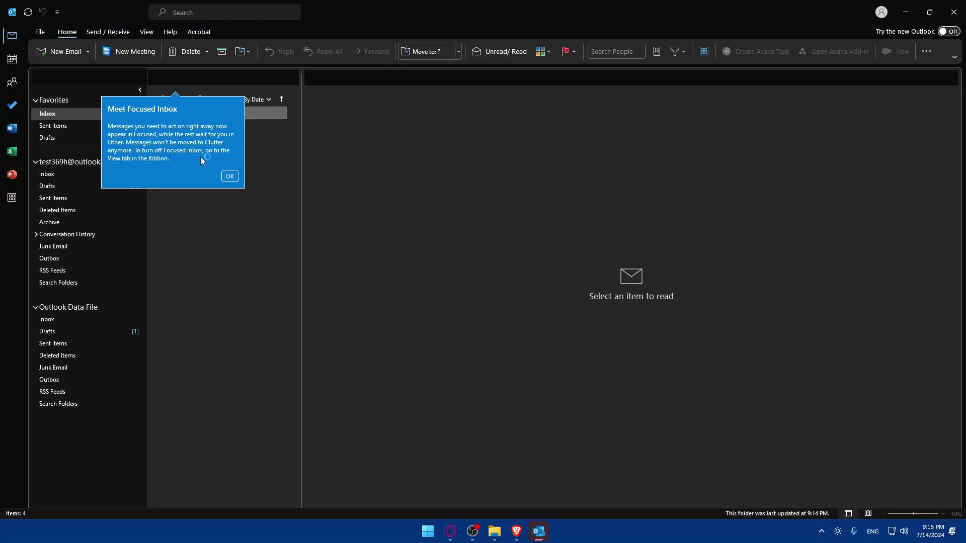
{"action": "left_click", "coordinate": [44, 33]}
{"action": "left_click", "coordinate": [44, 33]}
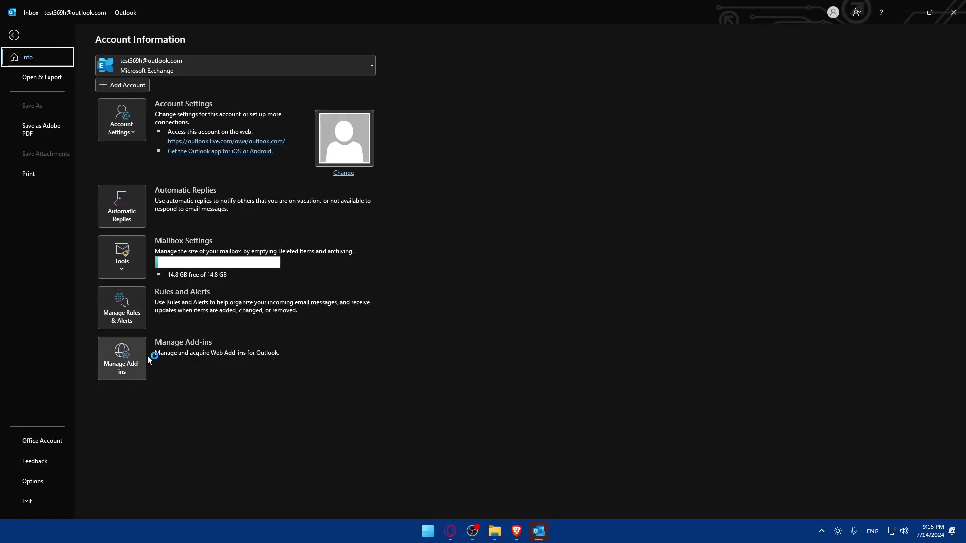
- Open Manage Add-ins, set Outlook links to open in the system default browser, and dismiss the permission prompt
{"action": "left_click", "coordinate": [127, 359]}
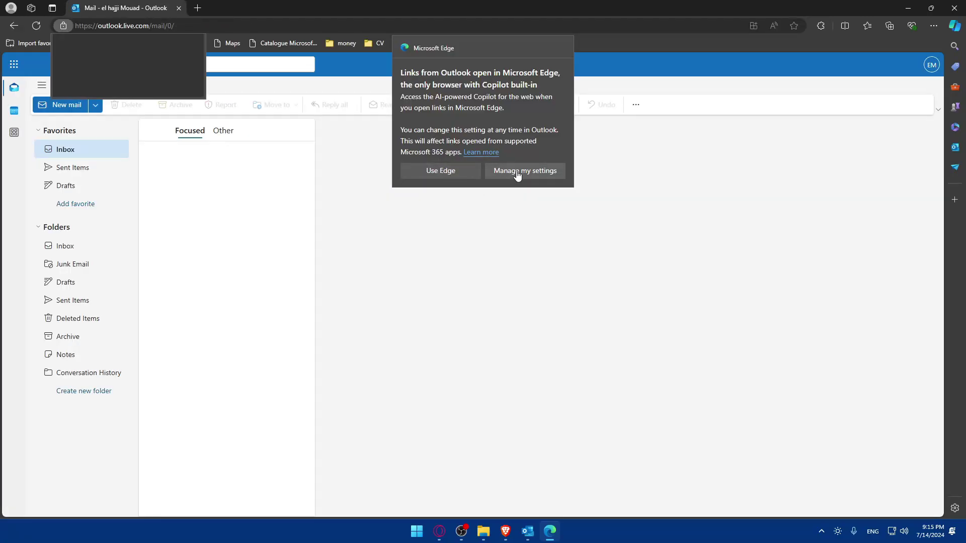
{"action": "left_click", "coordinate": [518, 171]}
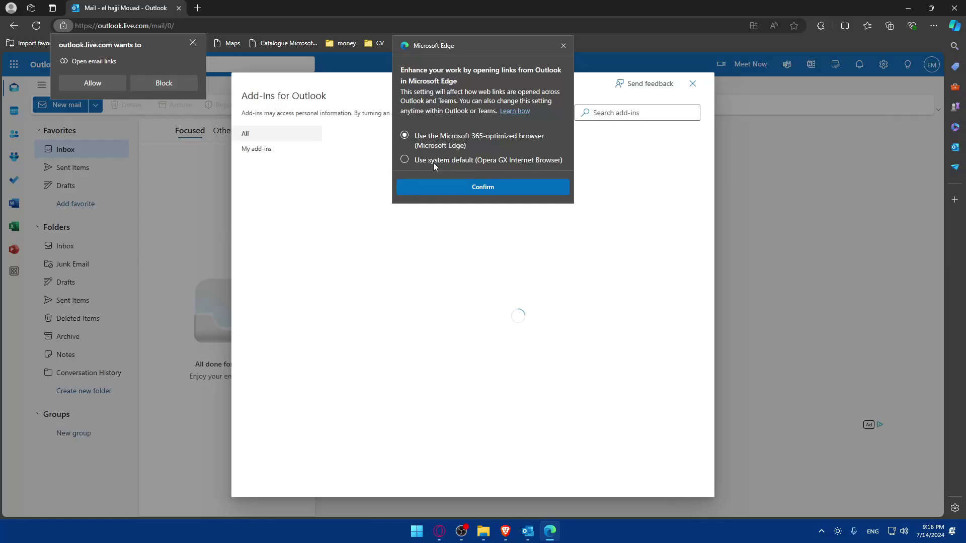
{"action": "left_click", "coordinate": [421, 162]}
{"action": "left_click", "coordinate": [450, 188]}
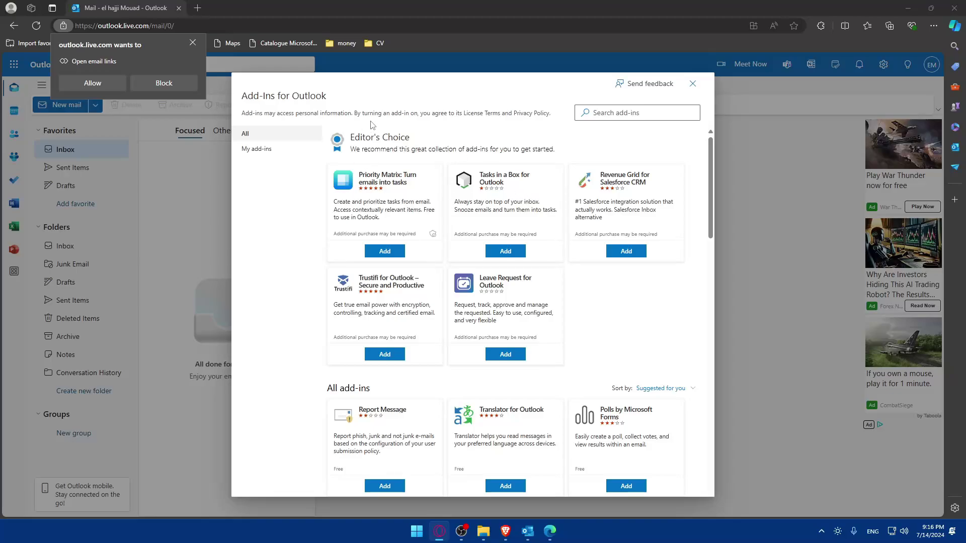
{"action": "left_click", "coordinate": [192, 42]}
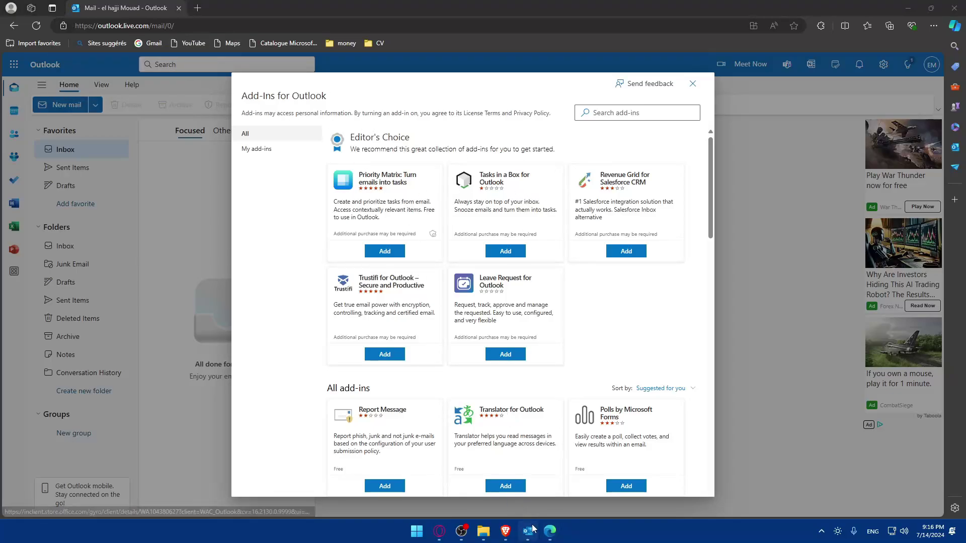
{"action": "key", "text": "alt+Tab"}
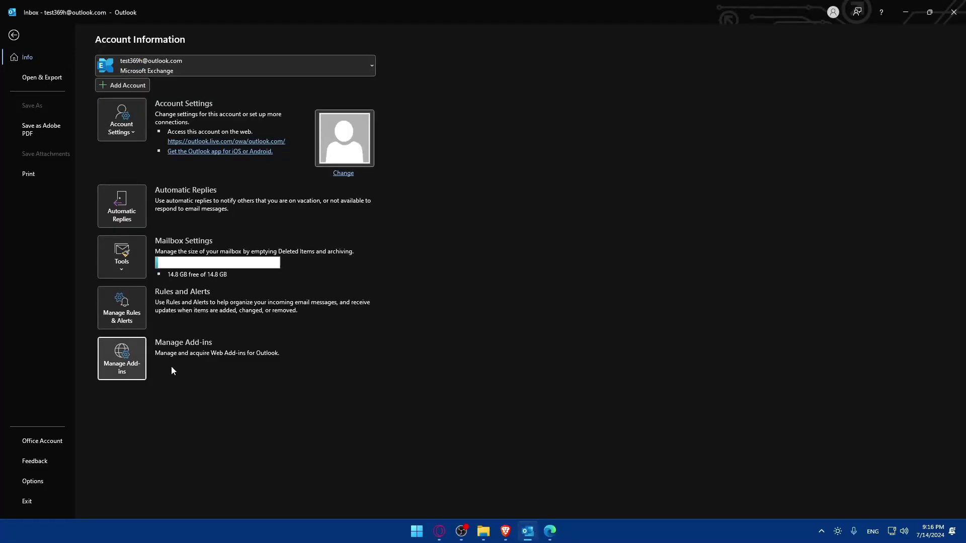
{"action": "key", "text": "alt+Tab"}
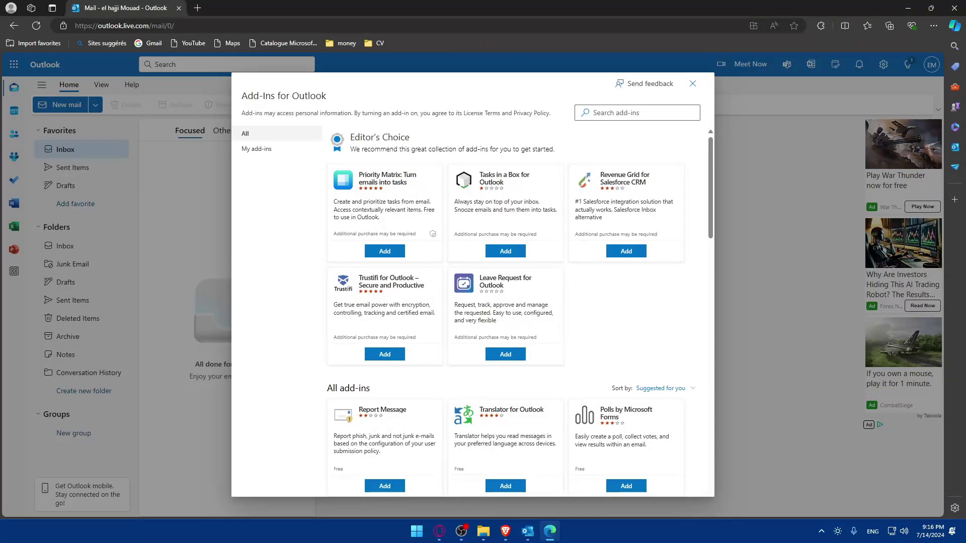
- Search the add-ins store for 'salesforc' and add the Salesforce add-in
{"action": "left_click", "coordinate": [642, 114]}
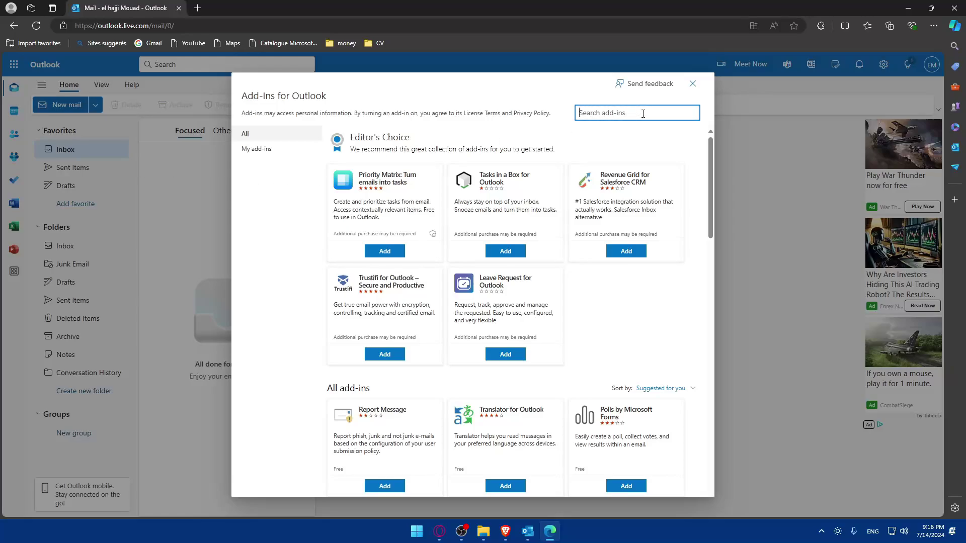
{"action": "type", "text": "salesforce"}
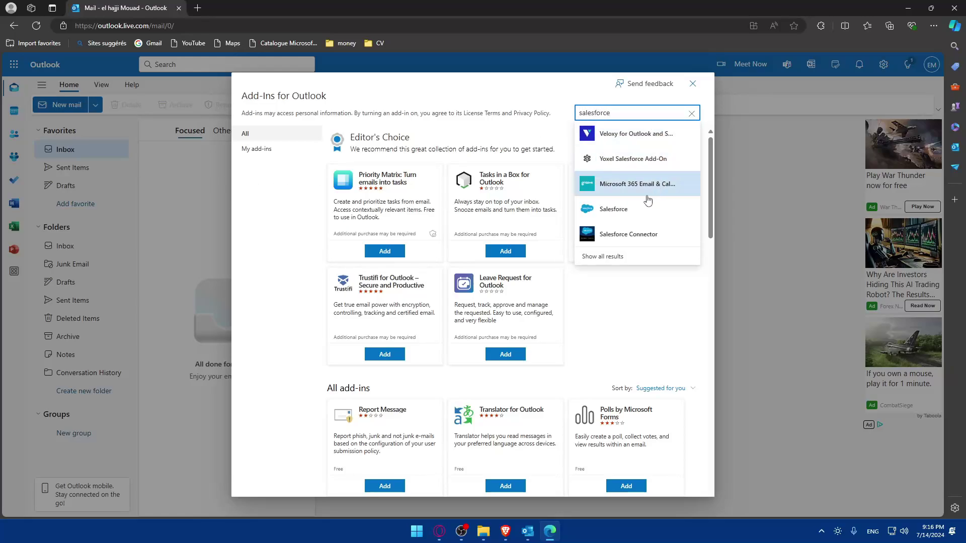
{"action": "left_click", "coordinate": [611, 256]}
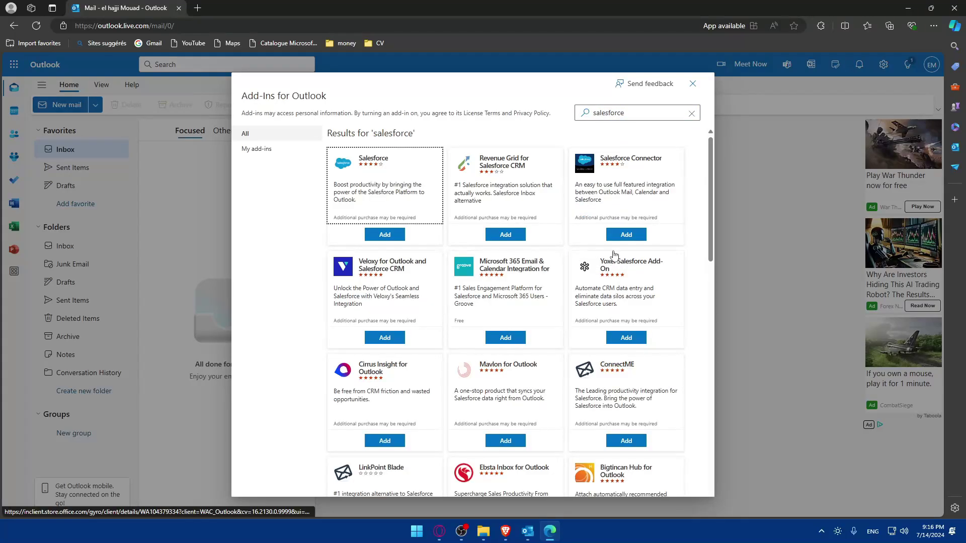
{"action": "left_click", "coordinate": [392, 208]}
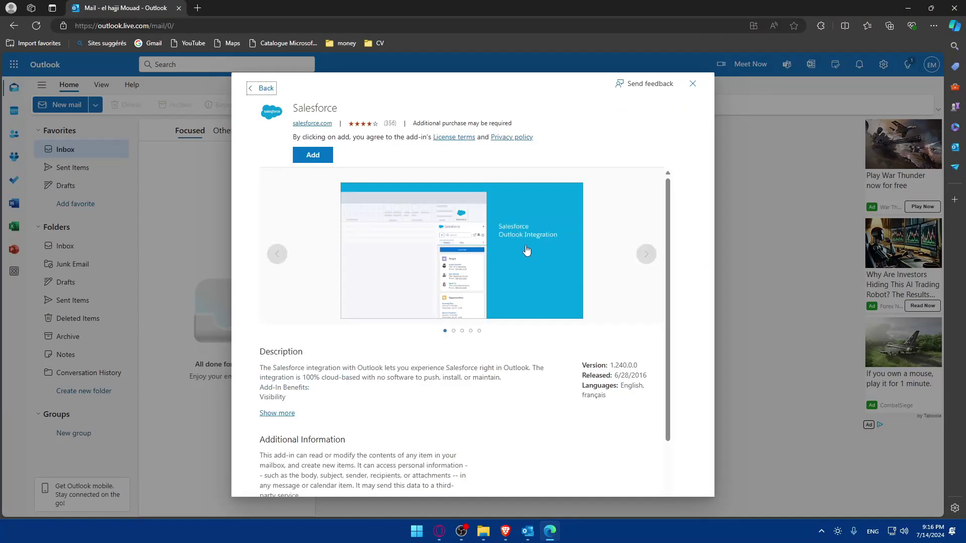
{"action": "left_click", "coordinate": [313, 155]}
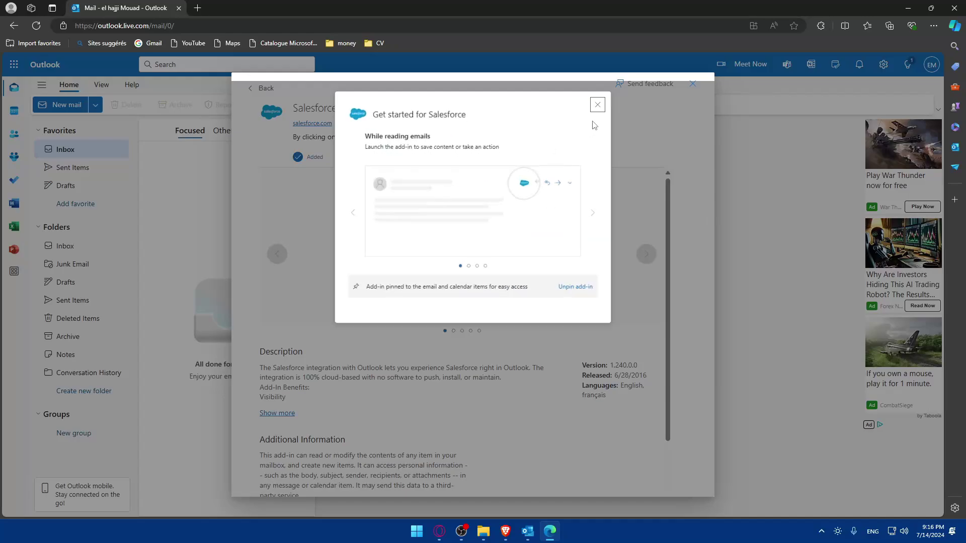
- Step through the Salesforce getting-started slides, then close the guide and the add-ins store
{"action": "left_click", "coordinate": [595, 212]}
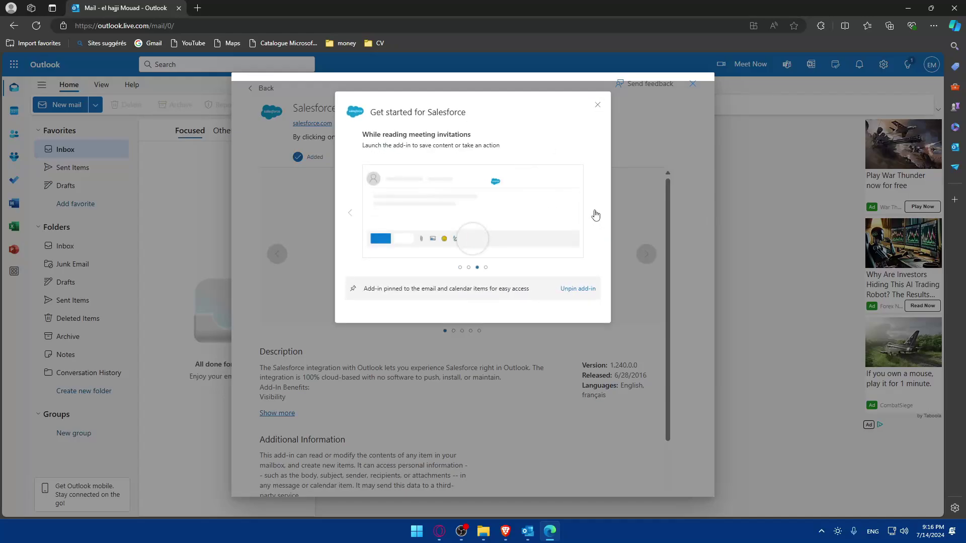
{"action": "left_click", "coordinate": [595, 213]}
{"action": "left_click", "coordinate": [597, 217]}
{"action": "left_click", "coordinate": [598, 215]}
{"action": "left_click", "coordinate": [597, 105]}
{"action": "left_click", "coordinate": [693, 84]}
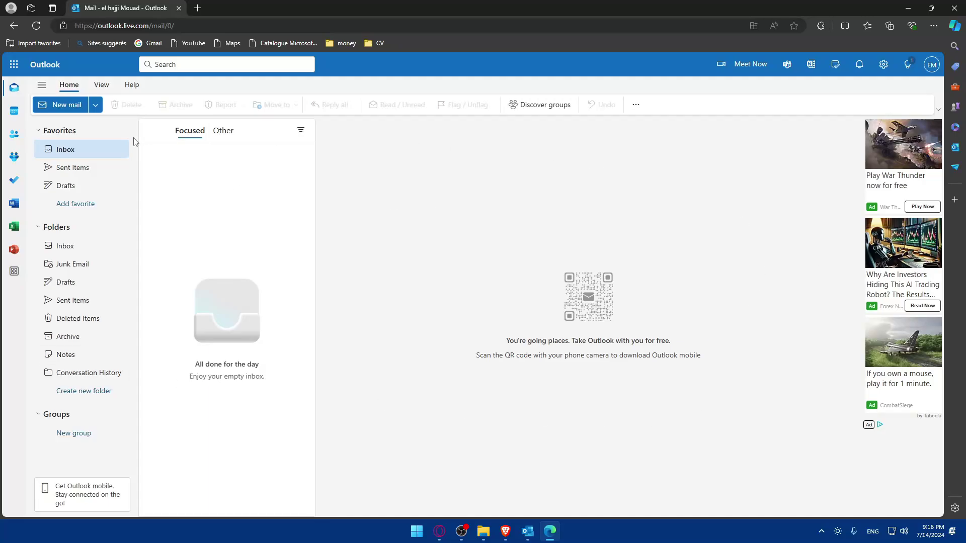
{"action": "left_click", "coordinate": [14, 271]}
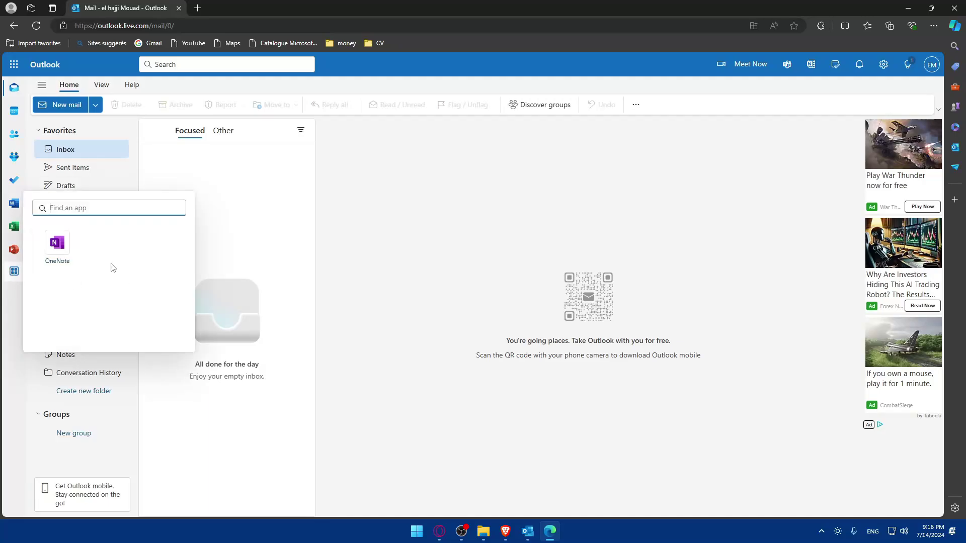
{"action": "type", "text": "salesforce"}
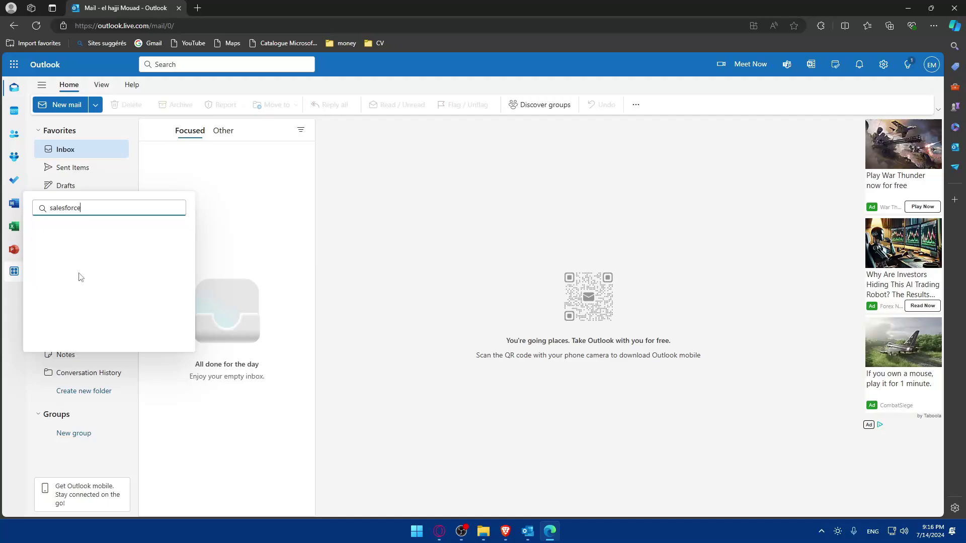
{"action": "key", "text": "BackSpace"}
{"action": "key", "text": "BackSpace"}
{"action": "key", "text": "BackSpace"}
{"action": "key", "text": "BackSpace"}
{"action": "key", "text": "BackSpace"}
{"action": "key", "text": "BackSpace"}
{"action": "key", "text": "BackSpace"}
{"action": "key", "text": "BackSpace"}
{"action": "key", "text": "BackSpace"}
{"action": "left_click", "coordinate": [453, 227]}
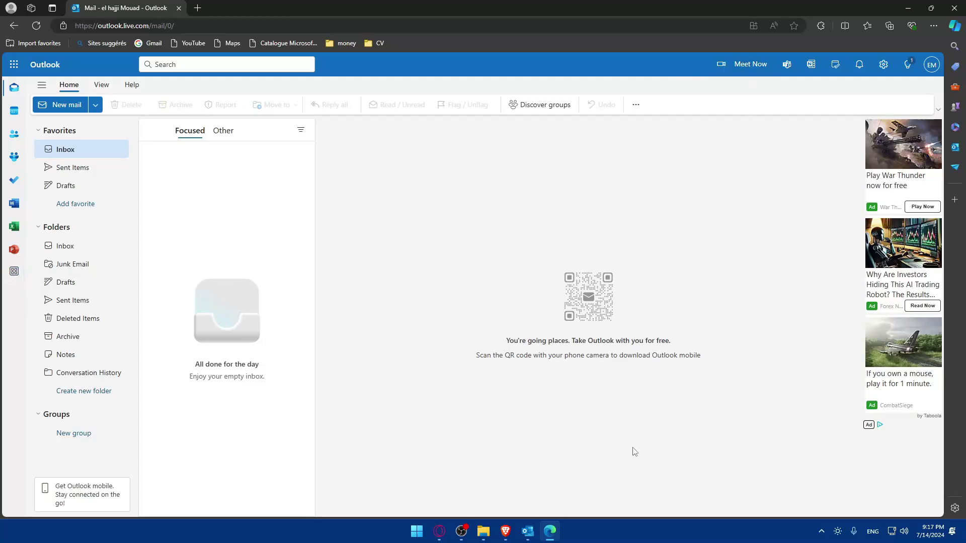
- Open Manage Add-ins in desktop Outlook, then close the Outlook web window, Salesforce trial tab and mail tab
{"action": "left_click", "coordinate": [528, 531]}
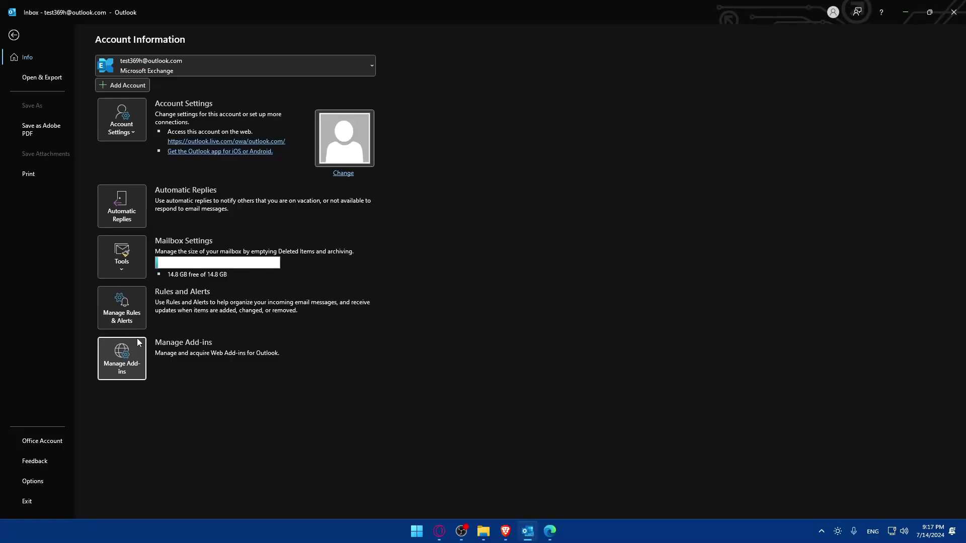
{"action": "left_click", "coordinate": [133, 348]}
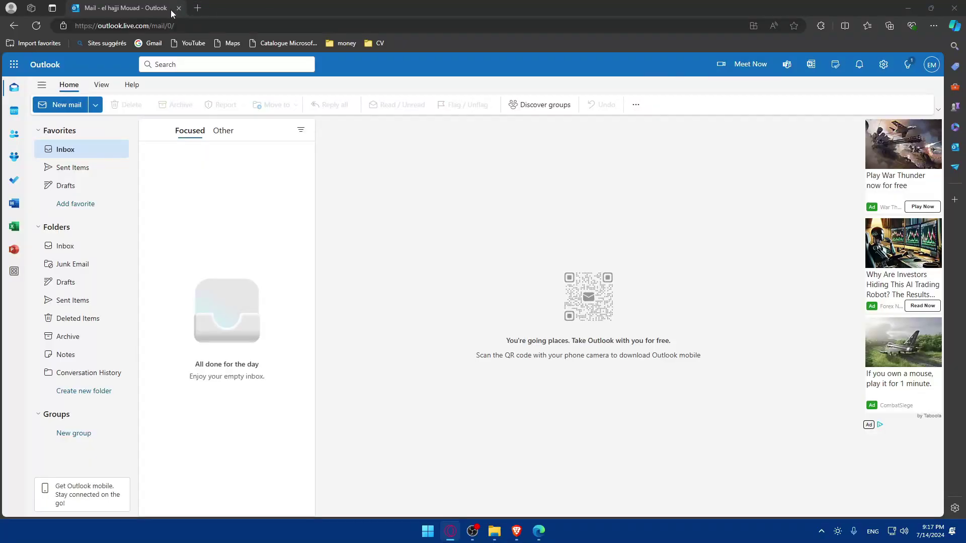
{"action": "left_click", "coordinate": [179, 8]}
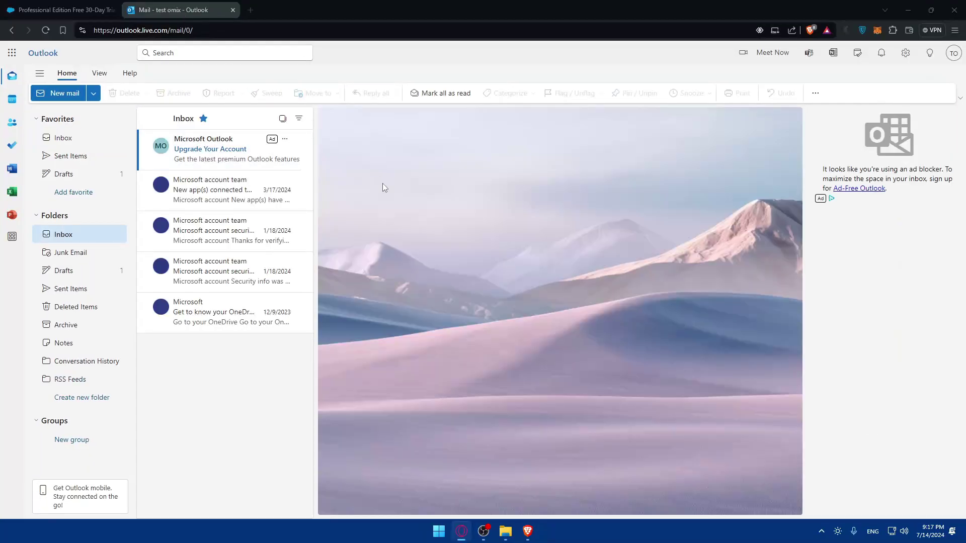
{"action": "left_click", "coordinate": [113, 9]}
{"action": "left_click", "coordinate": [132, 11]}
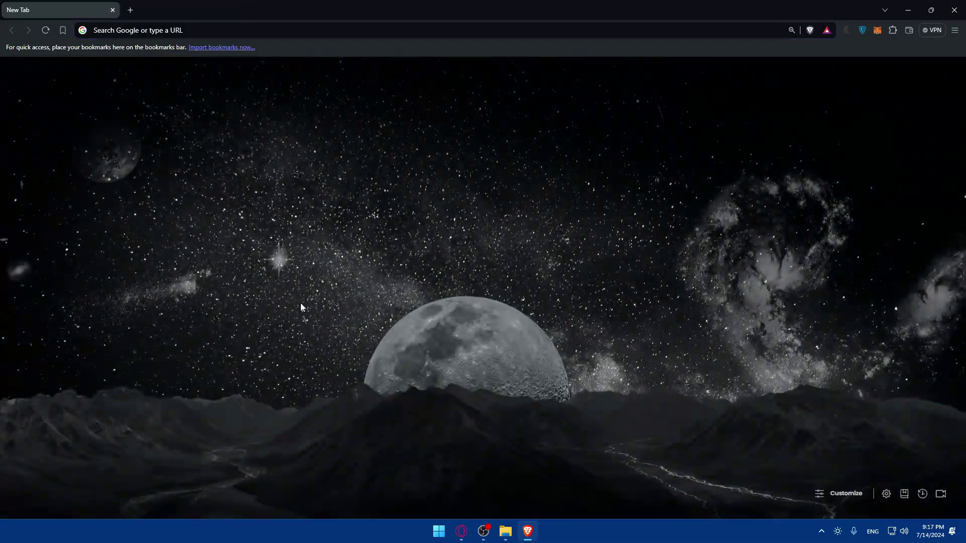